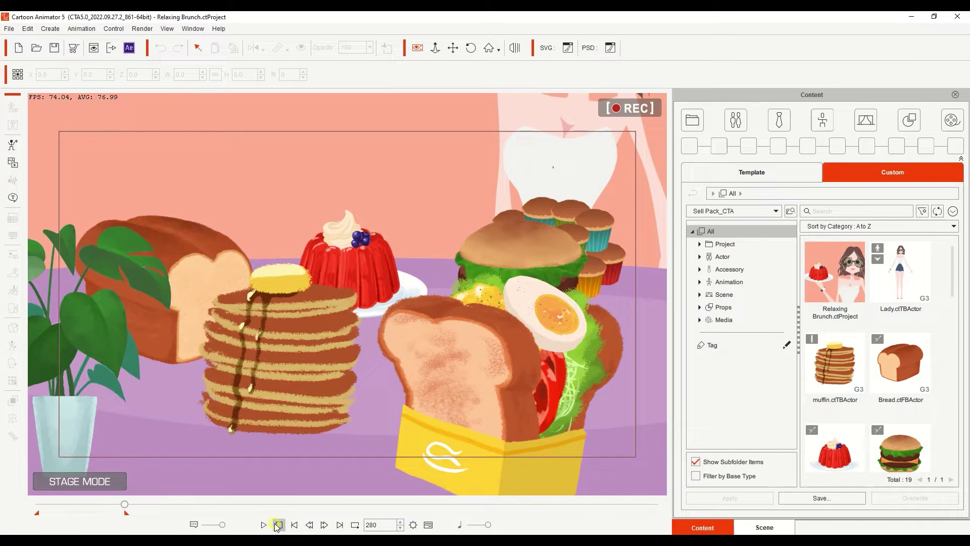
- Rewind the brunch animation to frame 0
{"action": "left_click", "coordinate": [278, 524]}
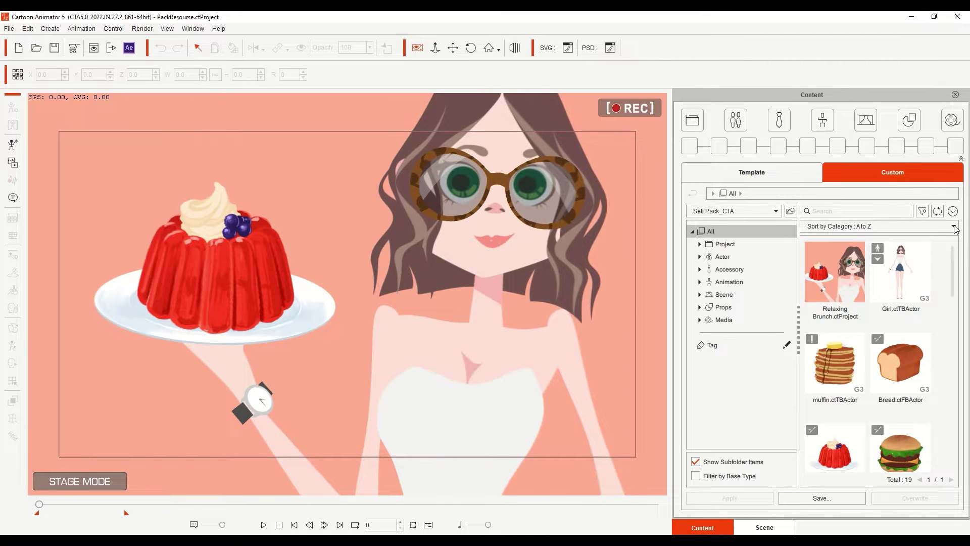
- Show the empty Packager panel after glancing at the Content Manager options list
{"action": "left_click", "coordinate": [955, 212]}
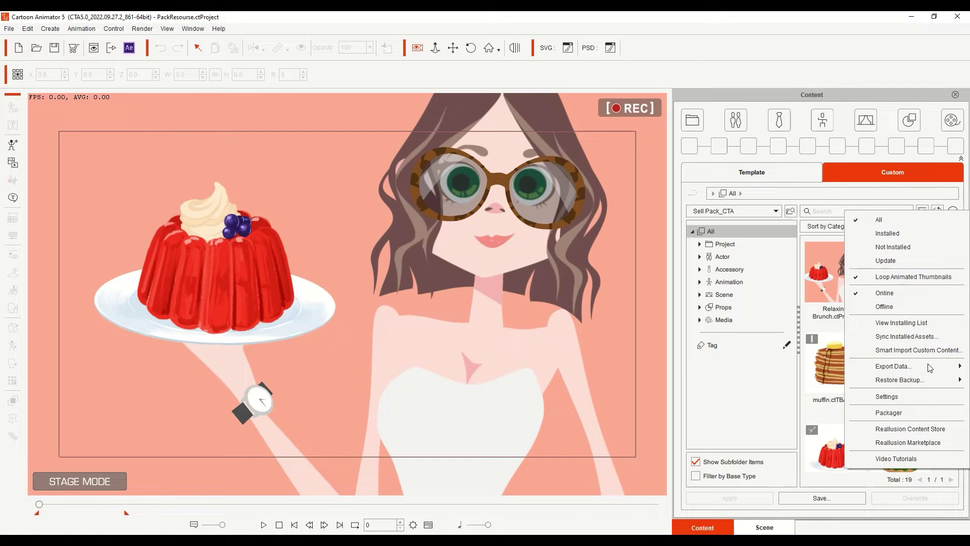
{"action": "left_click", "coordinate": [760, 396]}
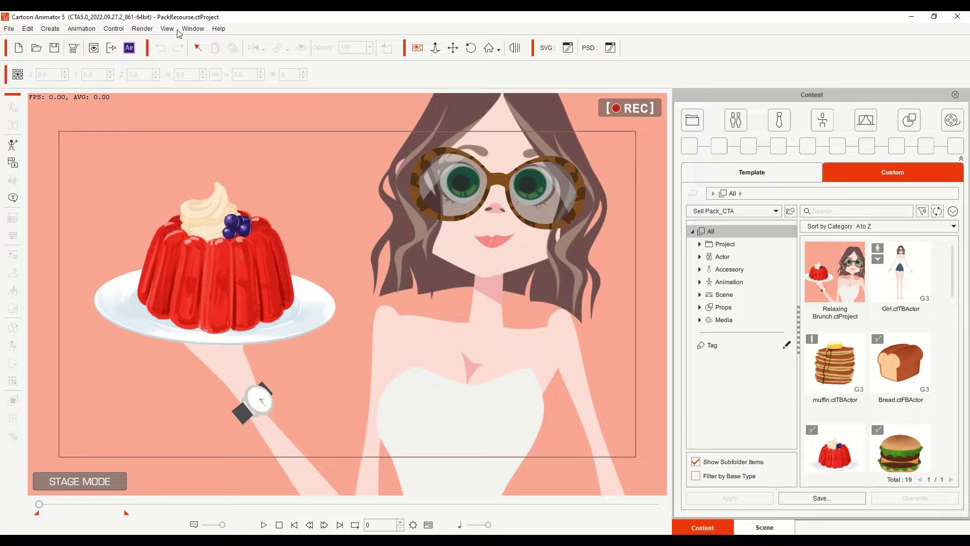
{"action": "left_click", "coordinate": [193, 29]}
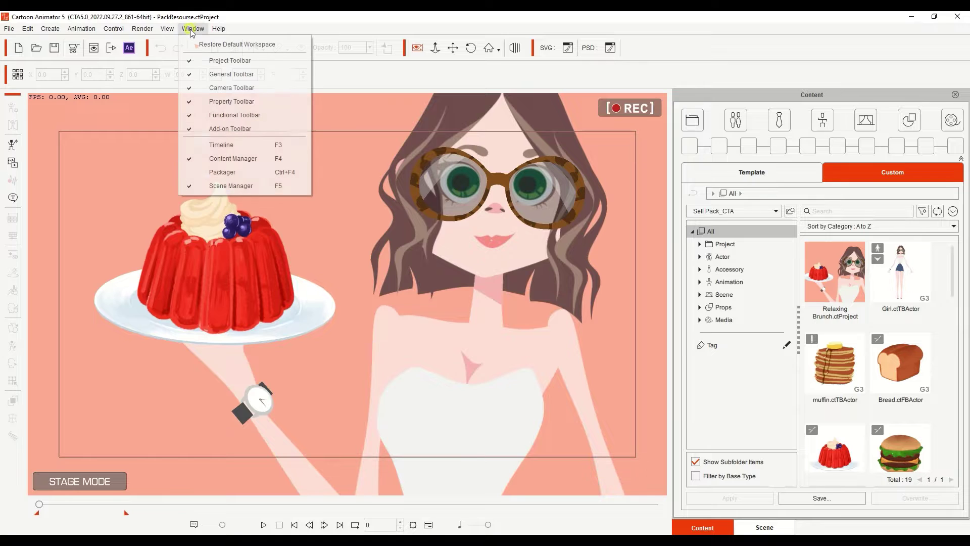
{"action": "left_click", "coordinate": [219, 173]}
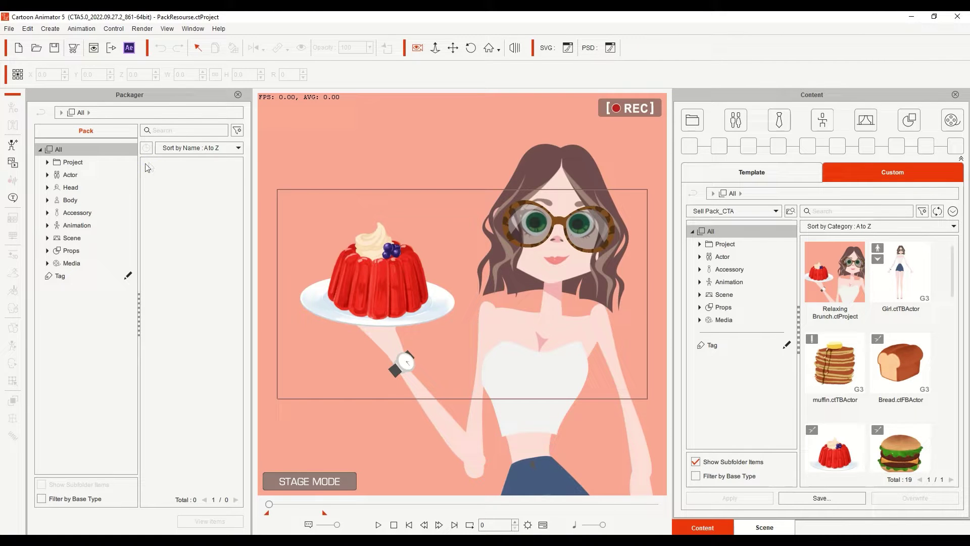
- Create a new pack named 'Relaxing Brunch' and open it
{"action": "right_click", "coordinate": [159, 173]}
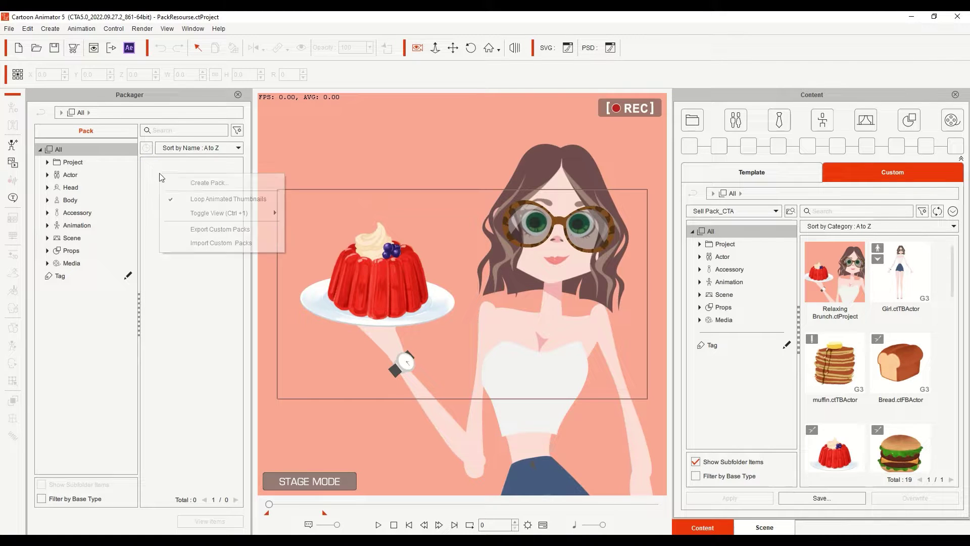
{"action": "left_click", "coordinate": [209, 183]}
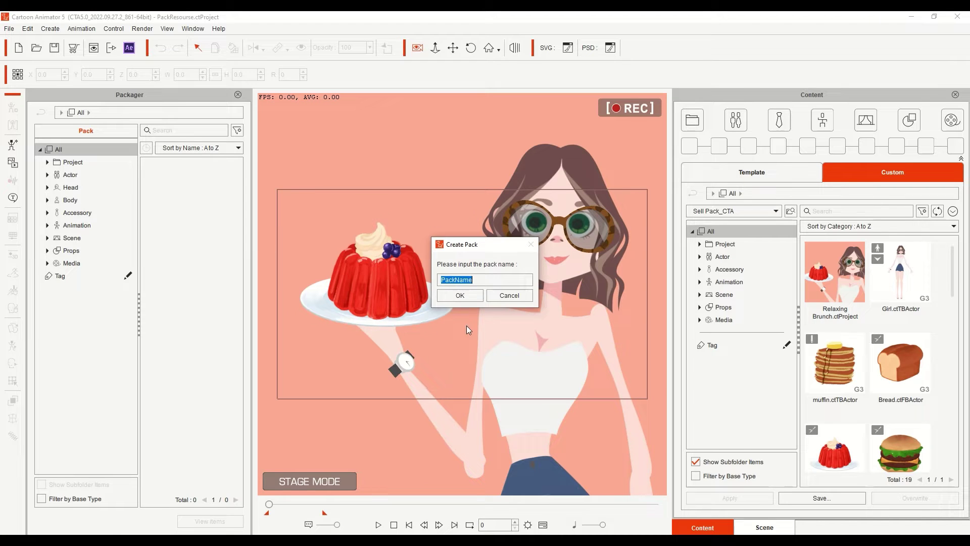
{"action": "left_click", "coordinate": [463, 295]}
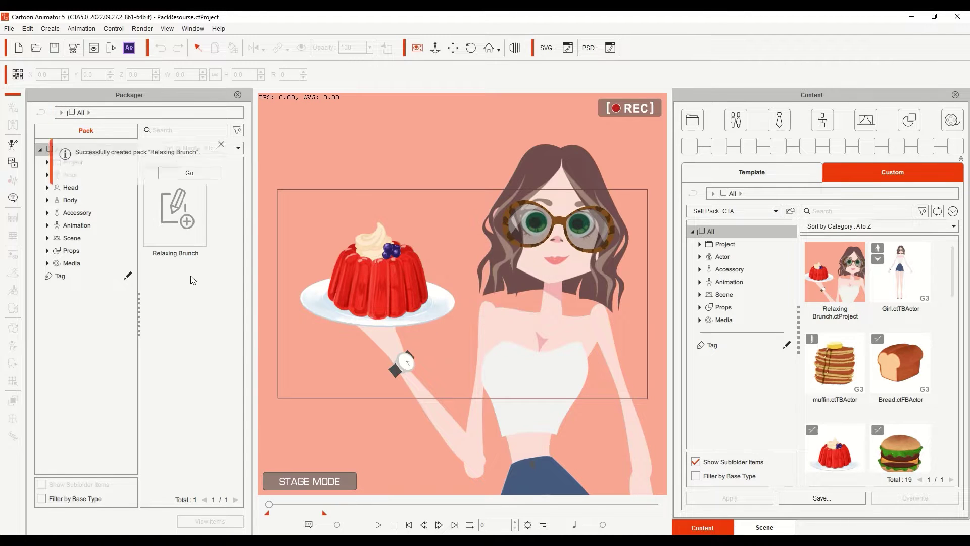
{"action": "left_click", "coordinate": [221, 165]}
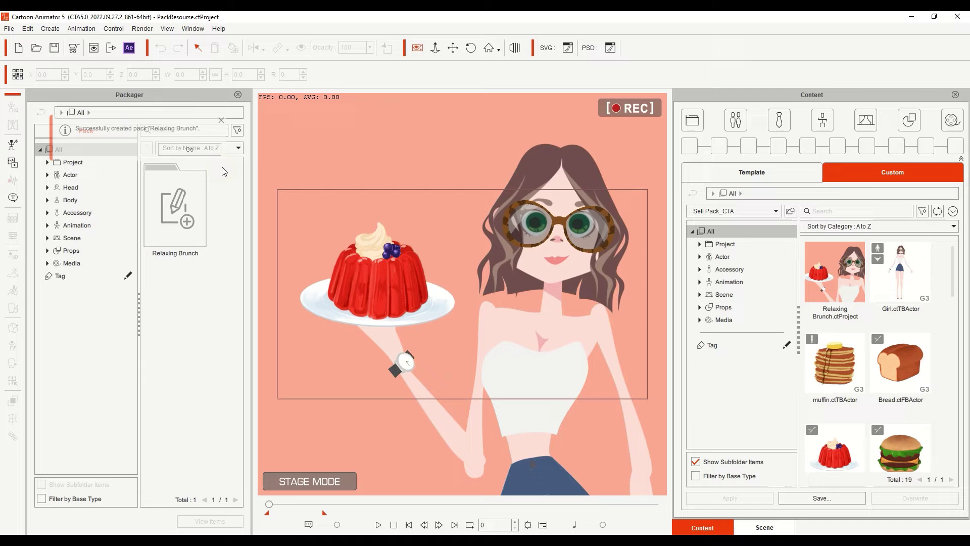
{"action": "double_click", "coordinate": [172, 203]}
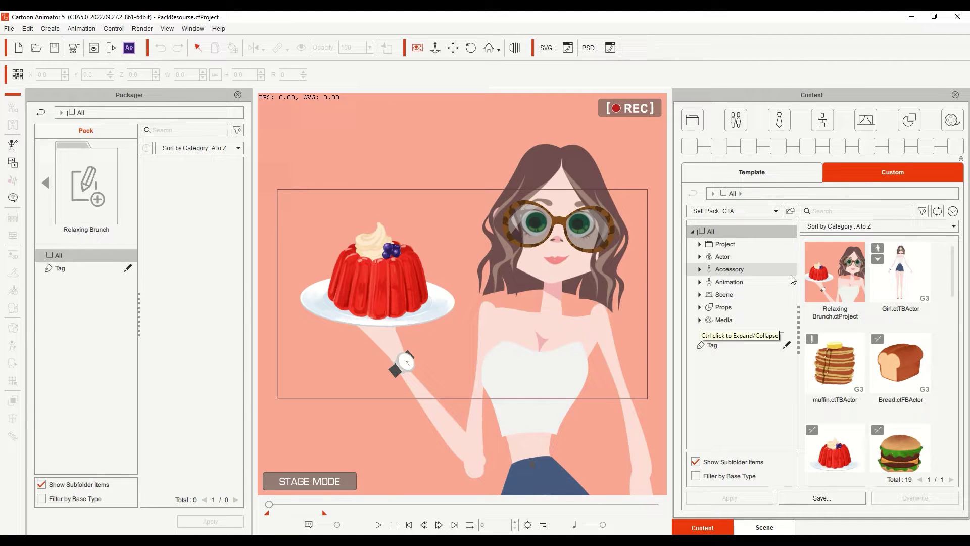
- Add the Relaxing Brunch project and Girl.ctTBActor to the Relaxing Brunch pack
{"action": "right_click", "coordinate": [827, 267]}
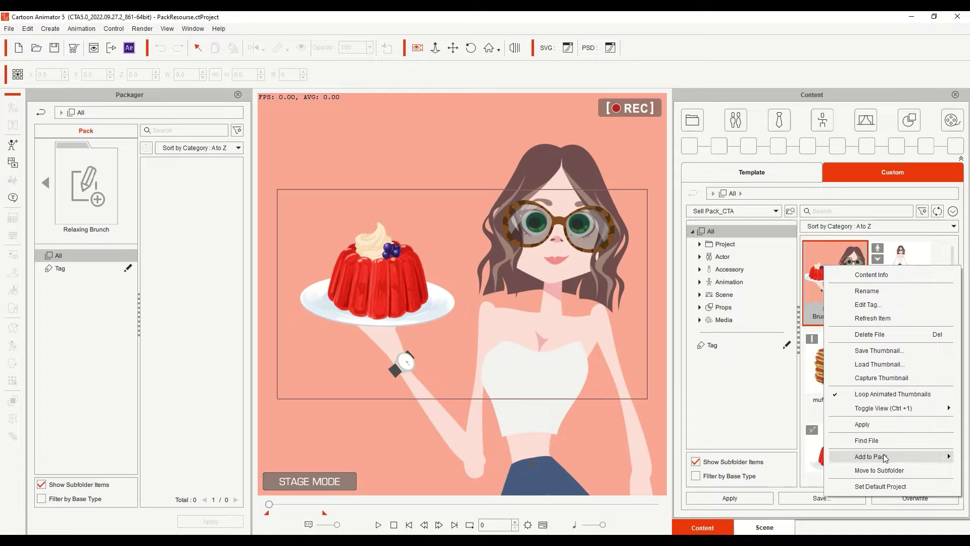
{"action": "mouse_move", "coordinate": [879, 457]}
{"action": "left_click", "coordinate": [787, 470]}
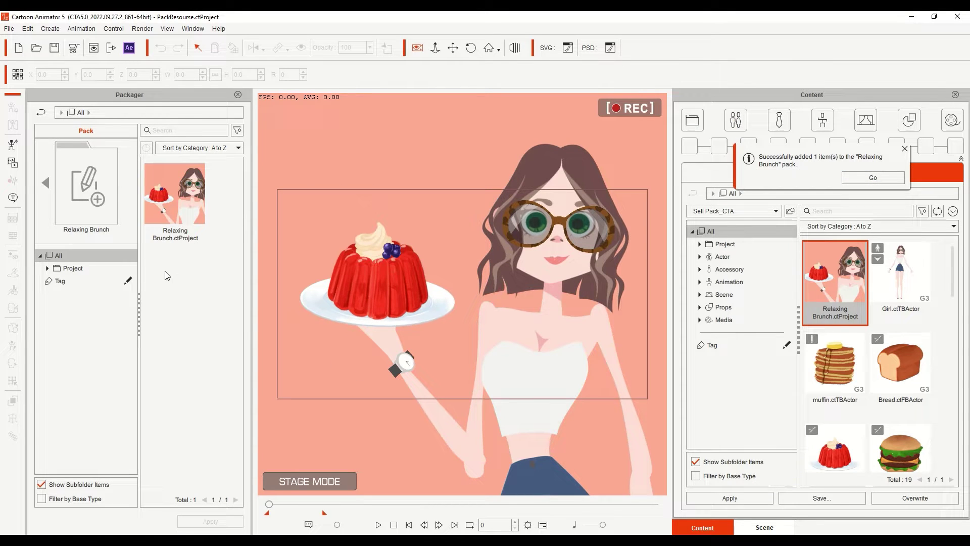
{"action": "left_click_drag", "start_coordinate": [889, 270], "coordinate": [199, 278]}
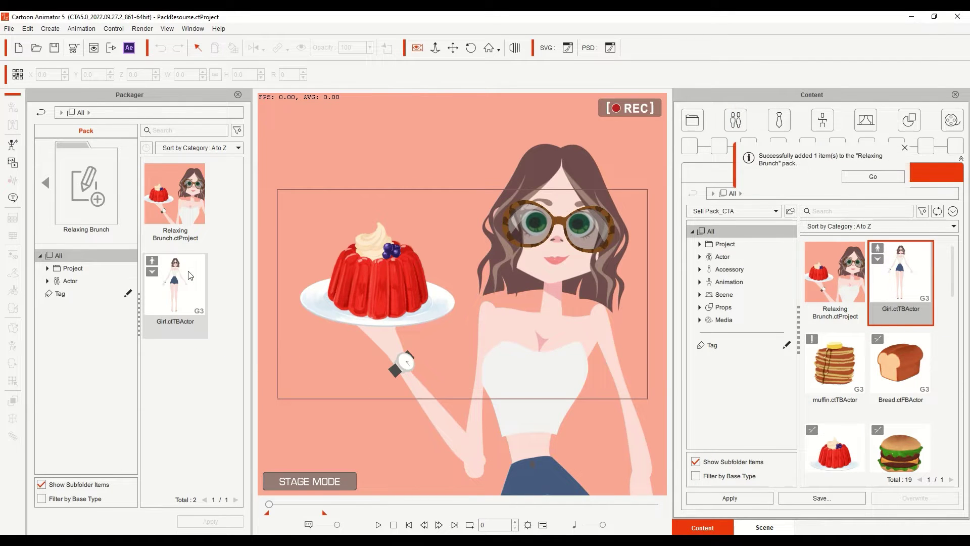
- Add the 17 remaining selected food and scene items, bringing the pack to 19 items
{"action": "left_click", "coordinate": [45, 184]}
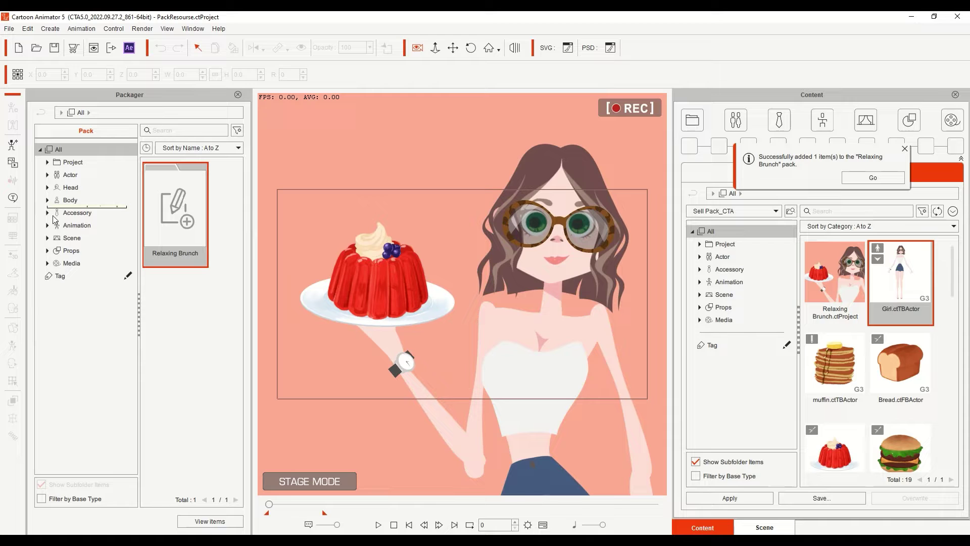
{"action": "scroll", "coordinate": [833, 394], "scroll_direction": "down", "scroll_amount": 10}
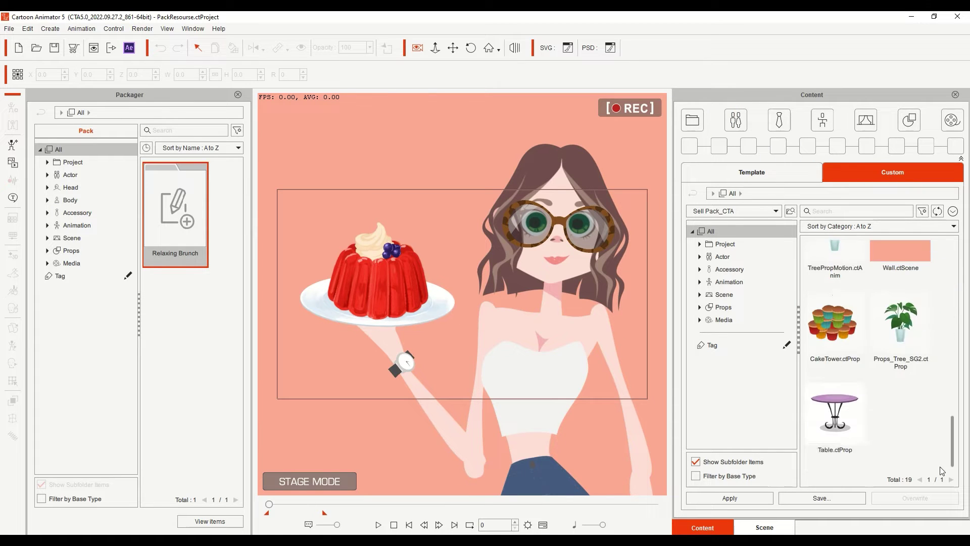
{"action": "left_click_drag", "start_coordinate": [842, 423], "coordinate": [168, 218]}
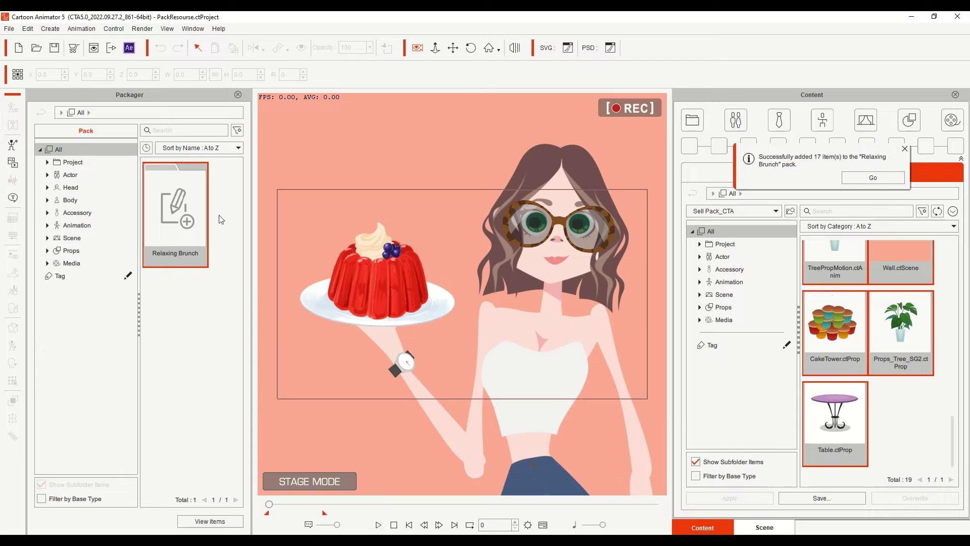
{"action": "left_click", "coordinate": [896, 178]}
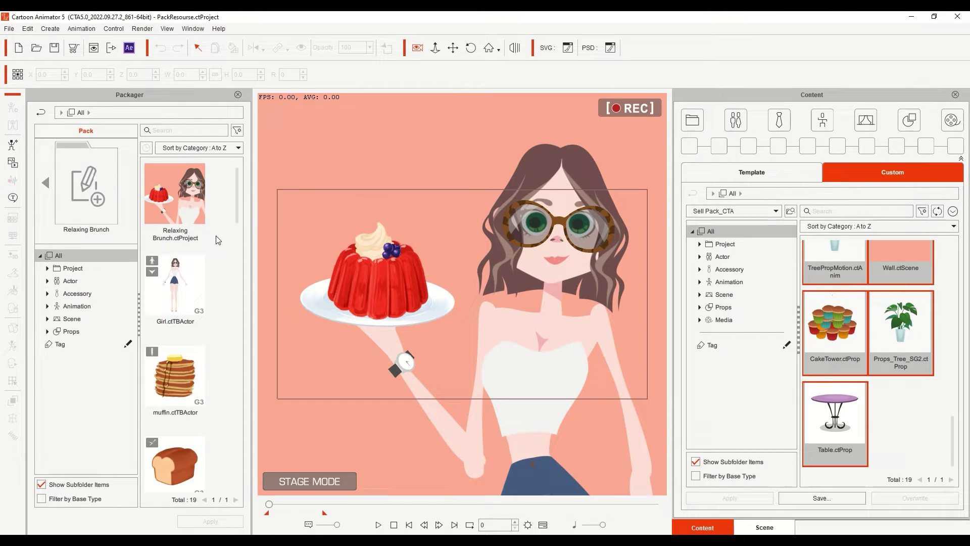
{"action": "mouse_move", "coordinate": [234, 191]}
{"action": "left_mouse_down"}
{"action": "mouse_move", "coordinate": [235, 455]}
{"action": "mouse_move", "coordinate": [240, 182]}
{"action": "left_mouse_up"}
{"action": "left_click", "coordinate": [878, 442]}
{"action": "left_click_drag", "start_coordinate": [948, 461], "coordinate": [953, 273]}
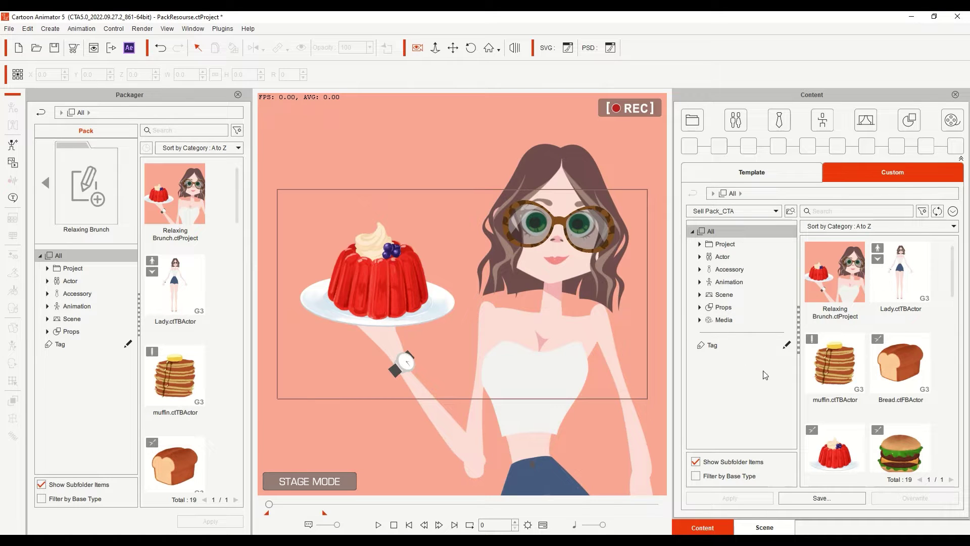
{"action": "left_click", "coordinate": [555, 332]}
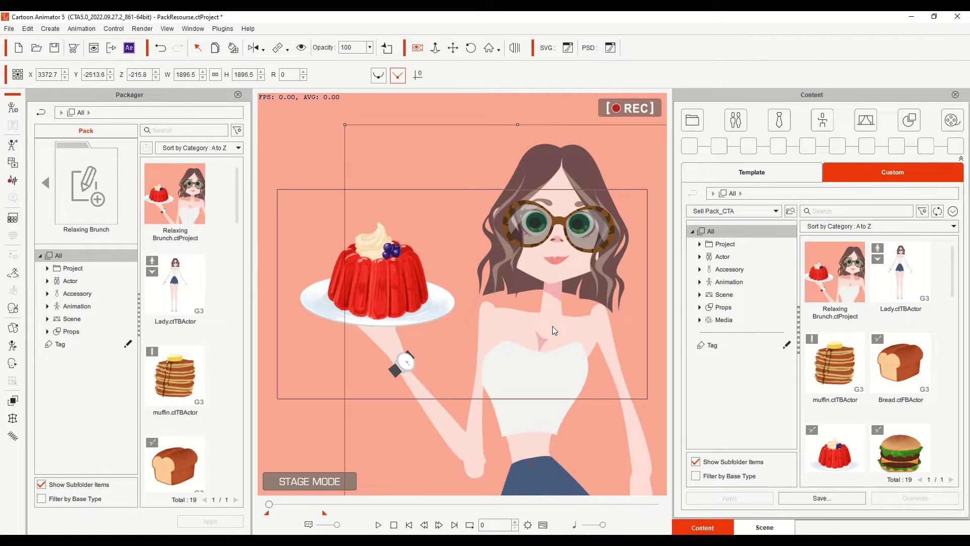
- In Character Composer, add custom heads Head01–Head05 to the pack, then return to Stage Mode
{"action": "left_click", "coordinate": [13, 111]}
{"action": "left_click", "coordinate": [406, 312]}
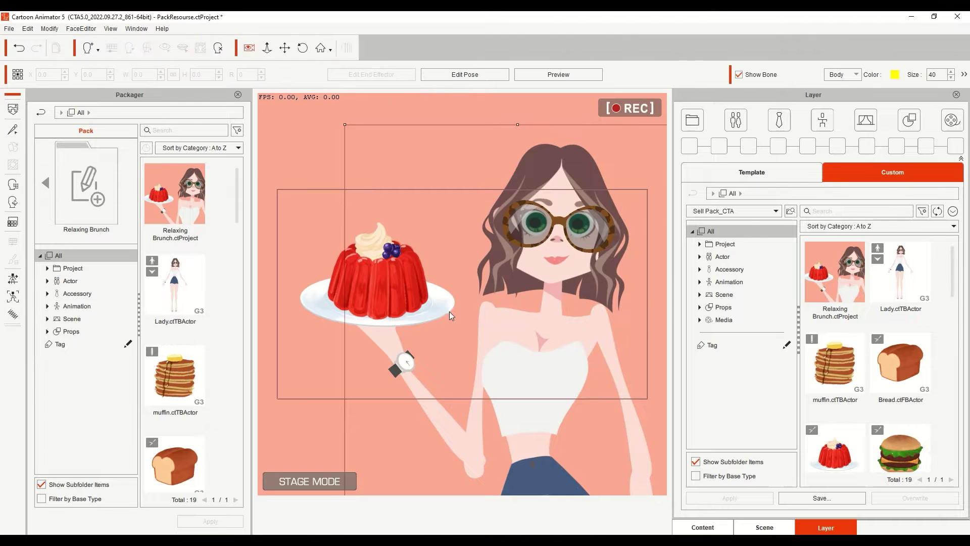
{"action": "left_click", "coordinate": [709, 530]}
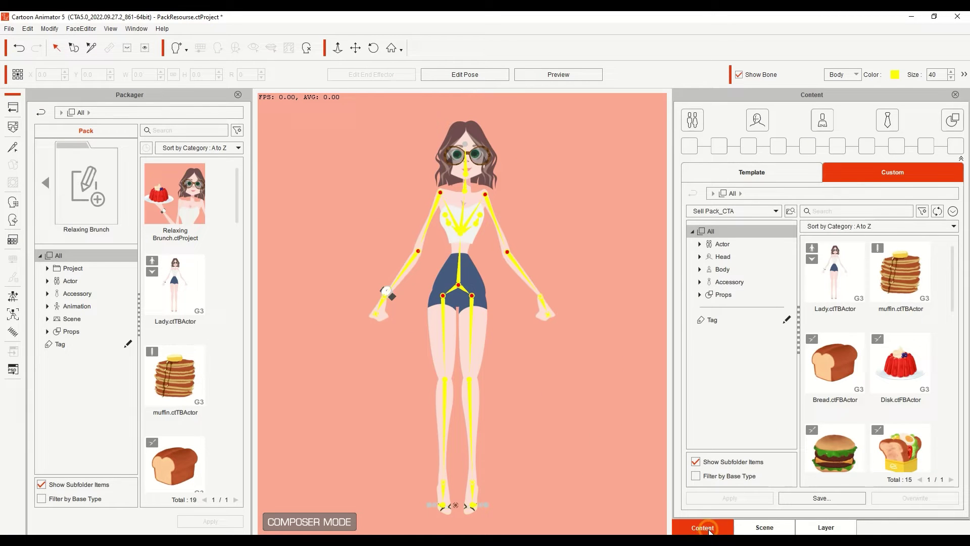
{"action": "left_click", "coordinate": [730, 258]}
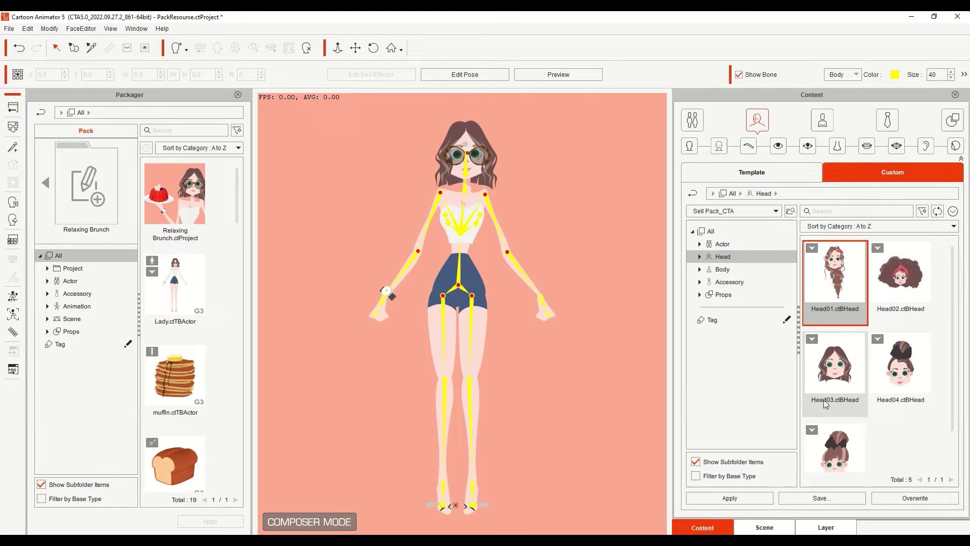
{"action": "left_click", "coordinate": [842, 445], "text": "shift"}
{"action": "left_click_drag", "start_coordinate": [653, 432], "coordinate": [169, 311]}
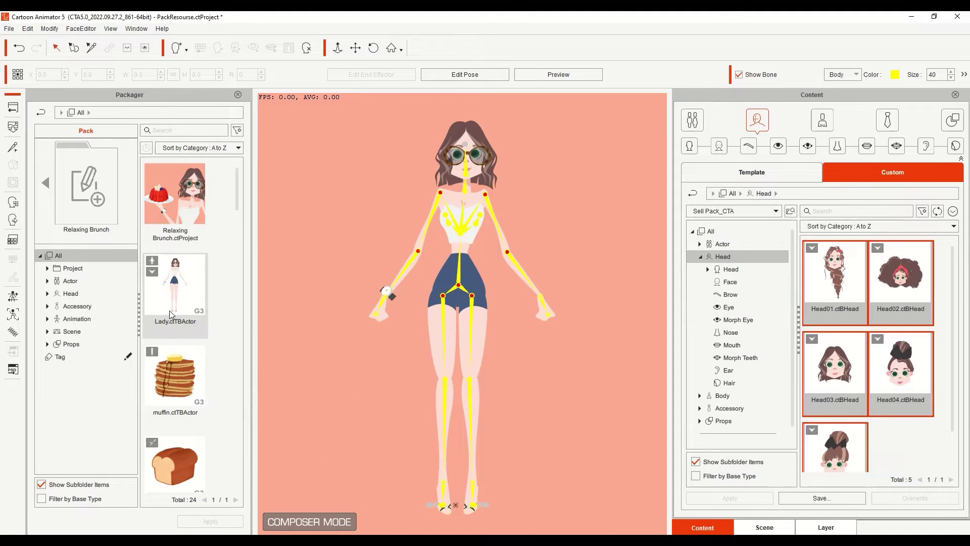
{"action": "left_click", "coordinate": [47, 293]}
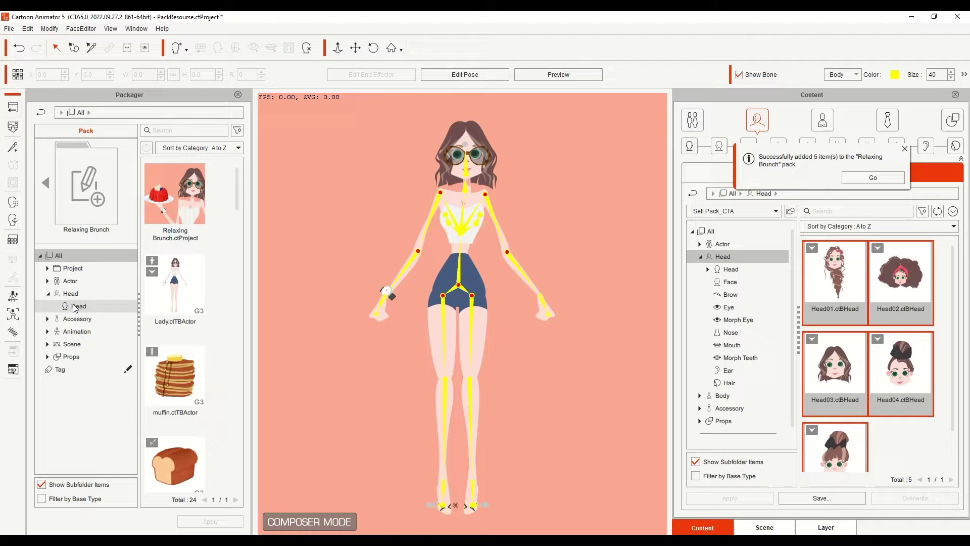
{"action": "left_click", "coordinate": [75, 306]}
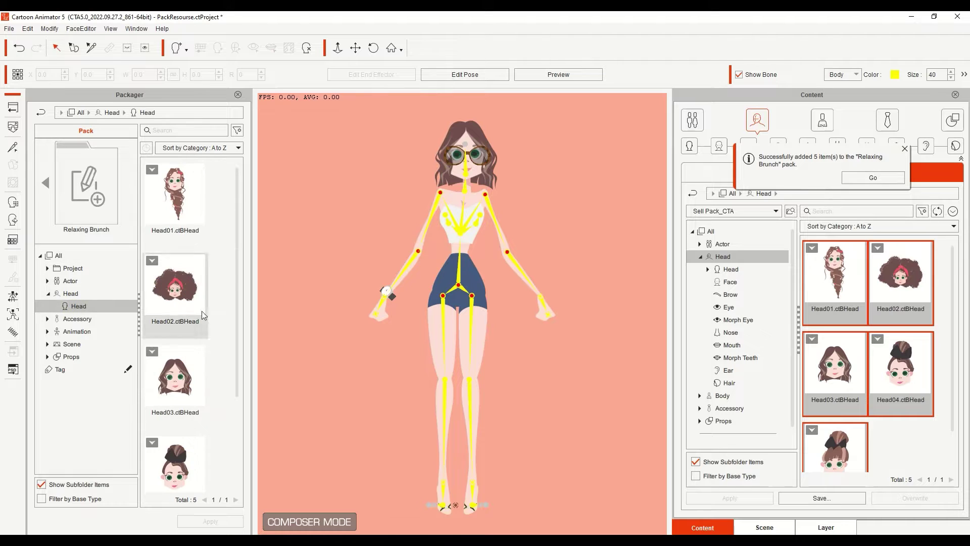
{"action": "left_click", "coordinate": [13, 108]}
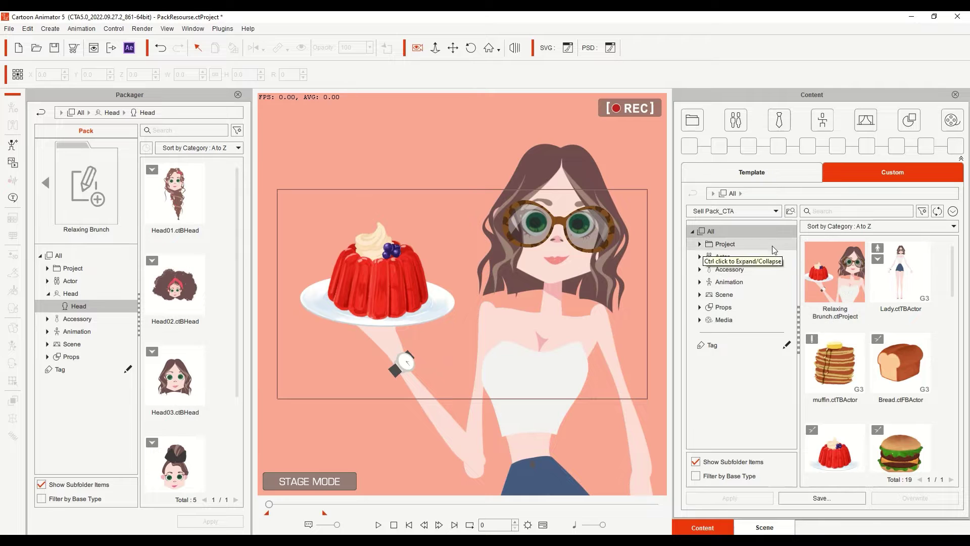
- Filter the content library to Free Bone actors with subfolder items hidden
{"action": "left_click", "coordinate": [47, 293]}
{"action": "left_click", "coordinate": [57, 256]}
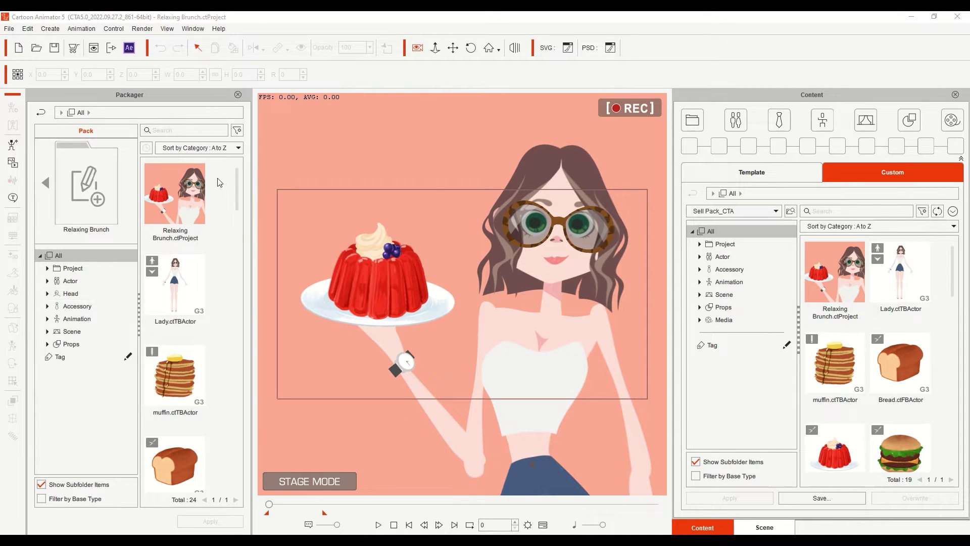
{"action": "left_click", "coordinate": [701, 257]}
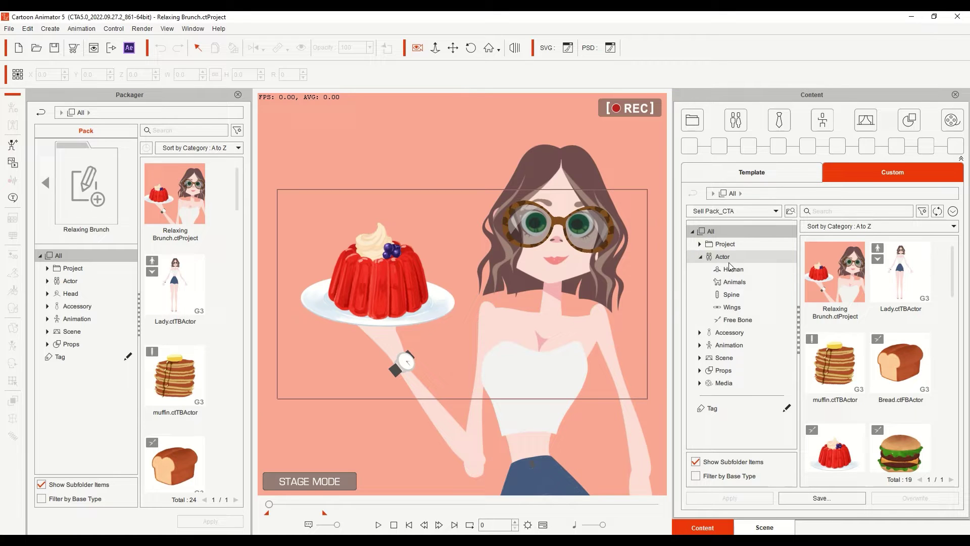
{"action": "left_click", "coordinate": [737, 320]}
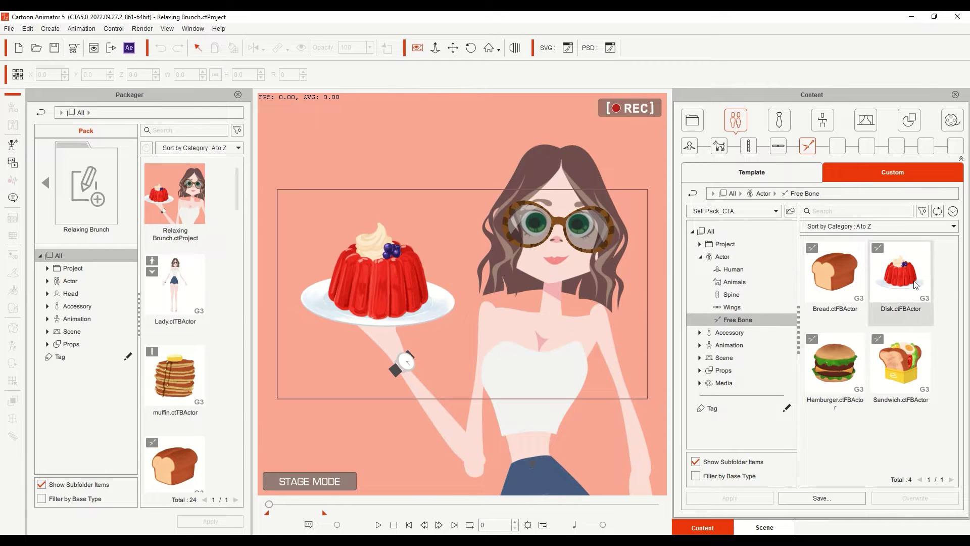
{"action": "left_click", "coordinate": [696, 461]}
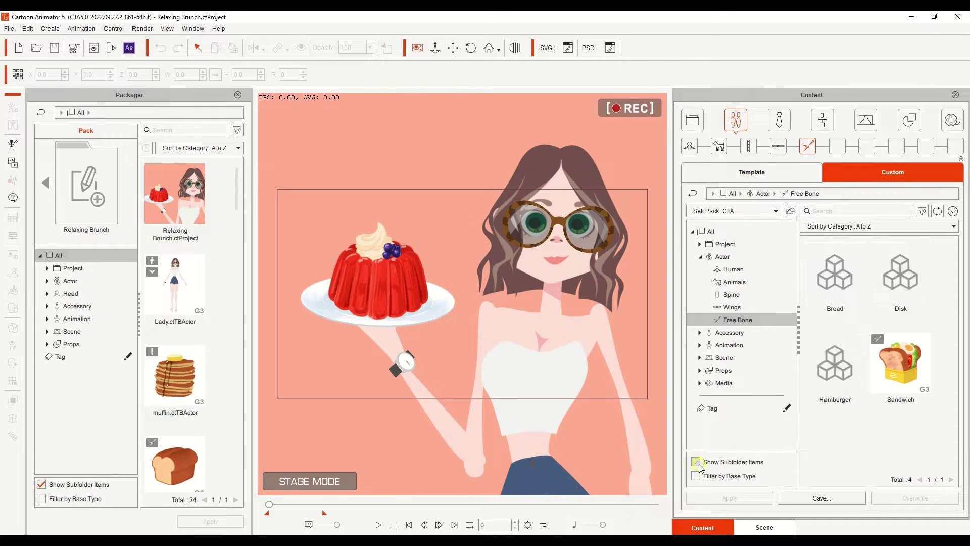
- Create a Bread library subfolder and move Bread, Hamburger and Sandwich into it
{"action": "right_click", "coordinate": [837, 431]}
{"action": "left_click", "coordinate": [859, 433]}
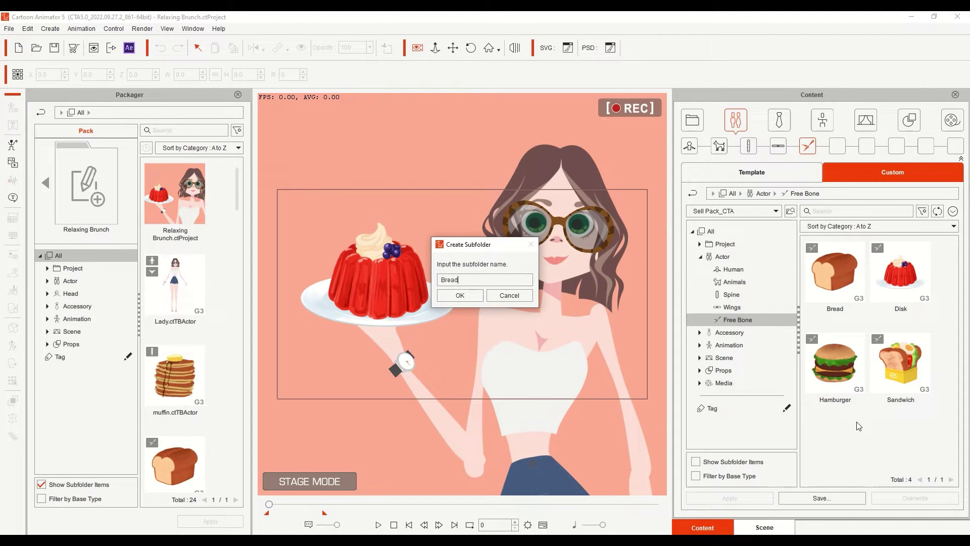
{"action": "key", "text": "Return"}
{"action": "left_click", "coordinate": [897, 296]}
{"action": "left_click", "coordinate": [892, 404], "text": "ctrl"}
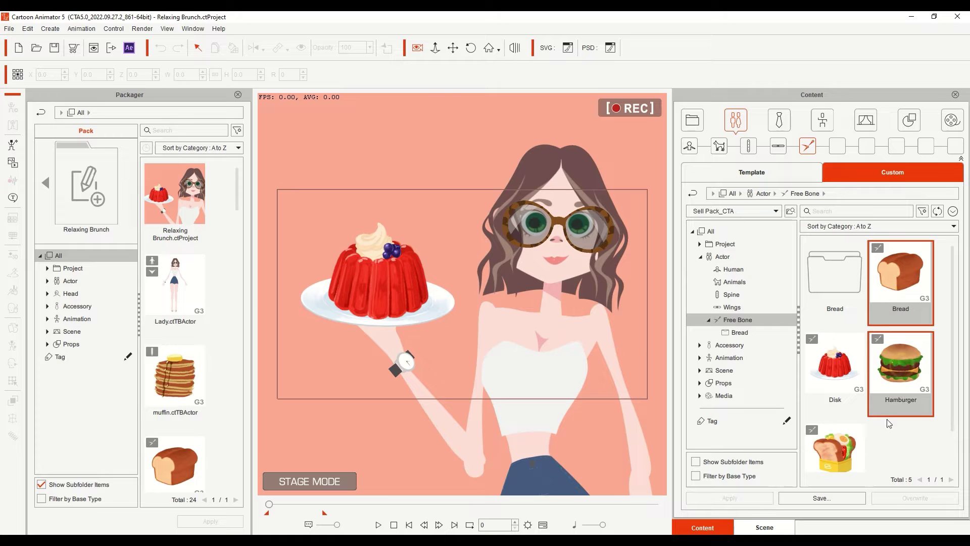
{"action": "left_click_drag", "start_coordinate": [844, 447], "coordinate": [839, 280]}
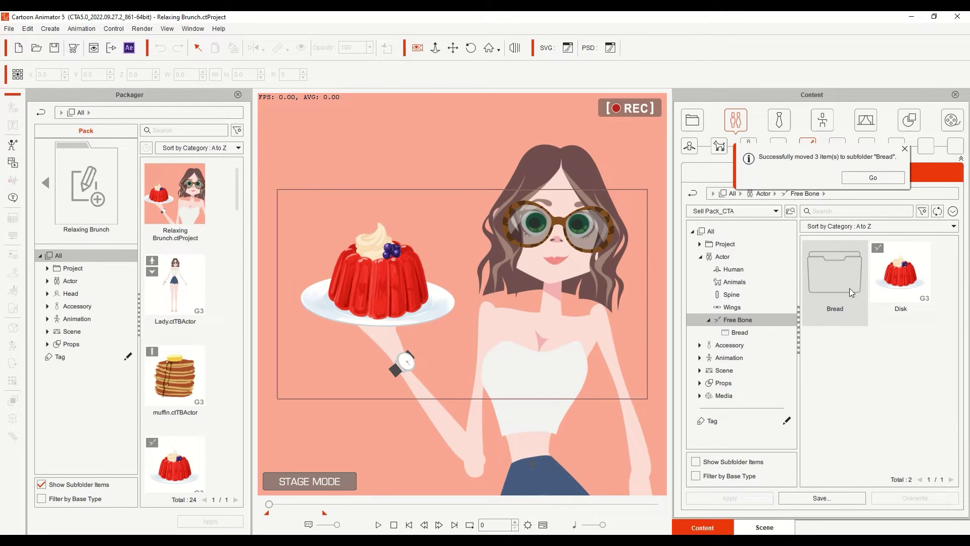
{"action": "left_click", "coordinate": [760, 335]}
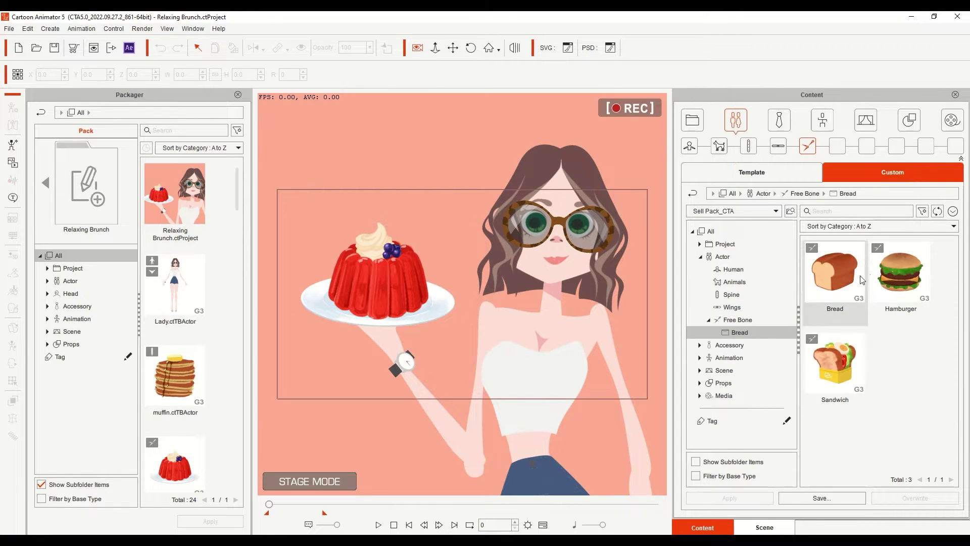
- Add the Bread folder to the pack's Actor > Free Bone category
{"action": "left_click", "coordinate": [738, 319]}
{"action": "left_click", "coordinate": [41, 484]}
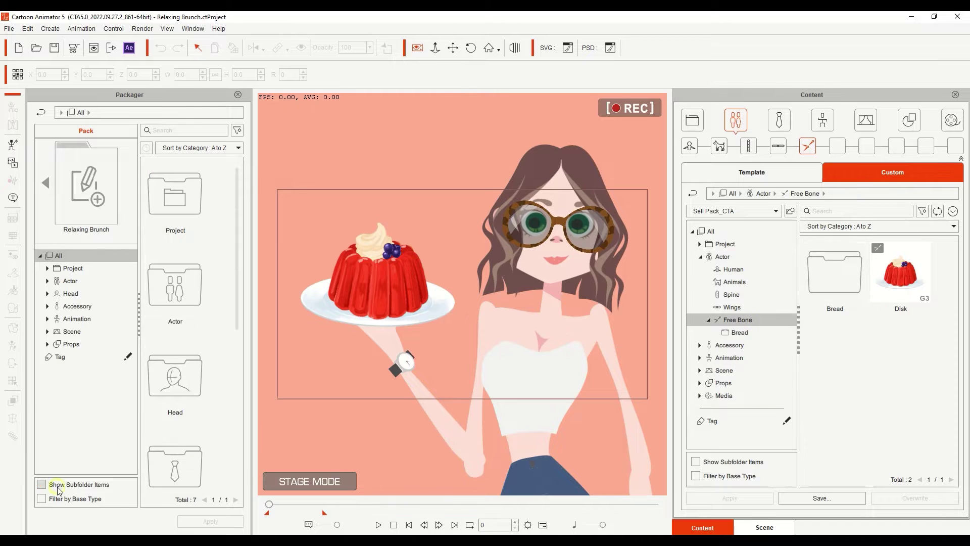
{"action": "left_click", "coordinate": [48, 281]}
{"action": "left_click", "coordinate": [86, 318]}
{"action": "left_click_drag", "start_coordinate": [839, 290], "coordinate": [184, 332]}
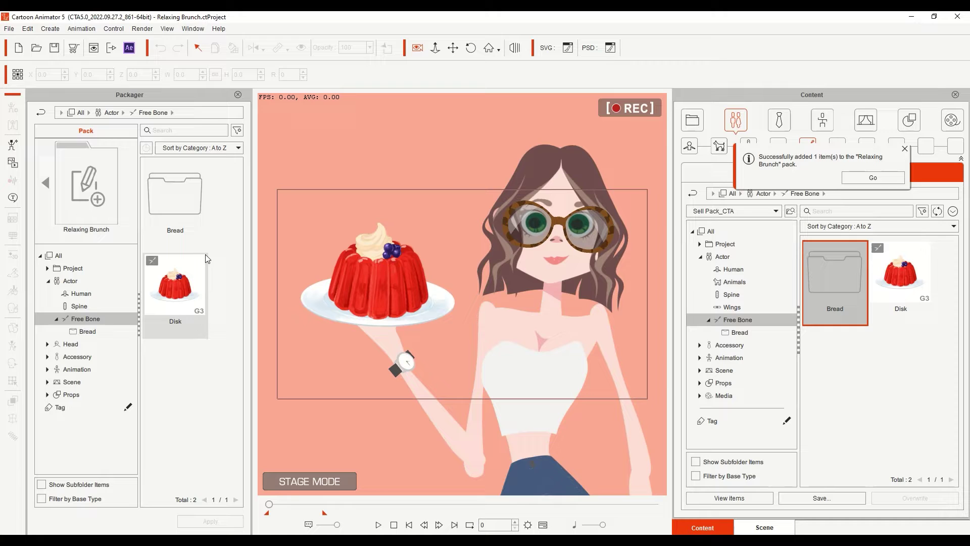
- Rename the pack's Free Bone item Disk to Jelly
{"action": "double_click", "coordinate": [184, 204]}
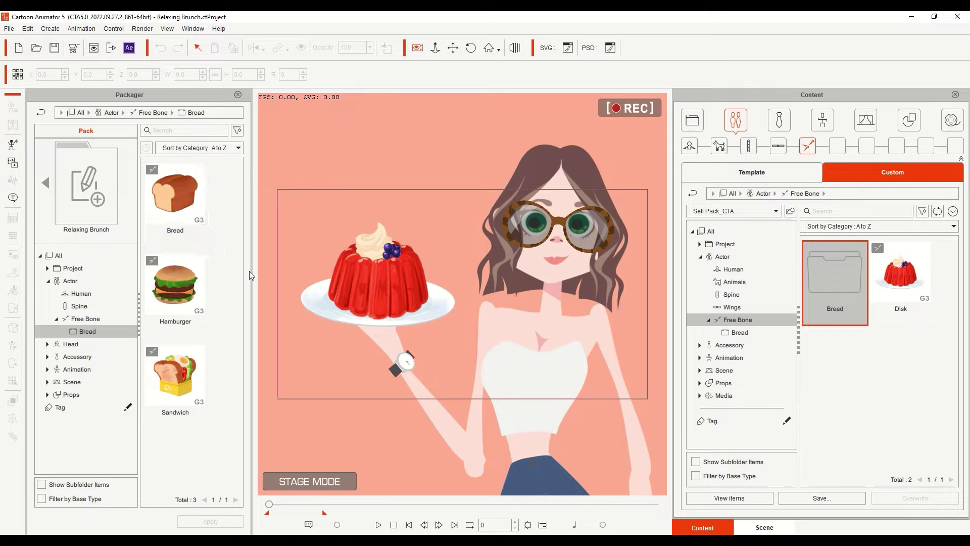
{"action": "left_click", "coordinate": [85, 319]}
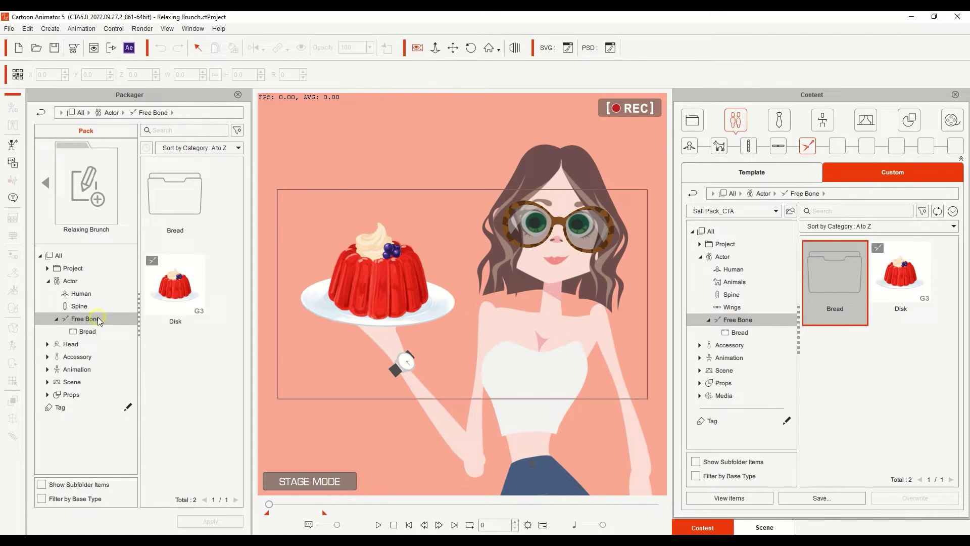
{"action": "right_click", "coordinate": [160, 291]}
{"action": "left_click", "coordinate": [223, 314]}
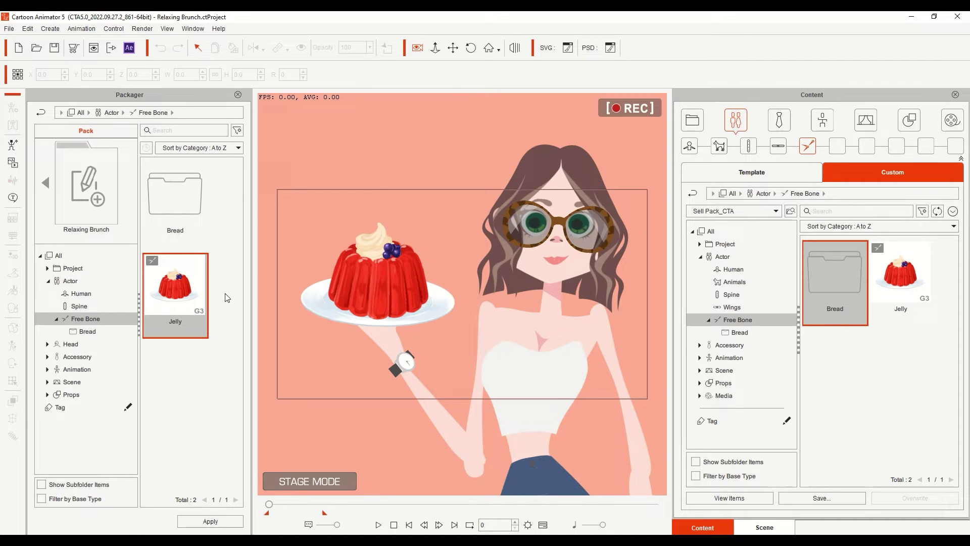
{"action": "left_click", "coordinate": [225, 297]}
- Remove Jelly from the pack and re-add it from the content library
{"action": "left_click", "coordinate": [945, 256]}
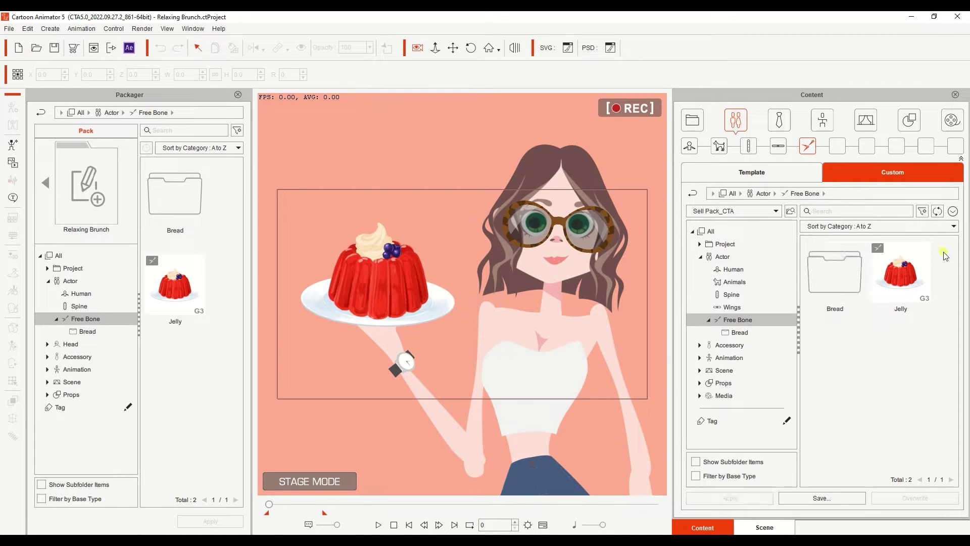
{"action": "left_click", "coordinate": [182, 298]}
{"action": "right_click", "coordinate": [160, 273]}
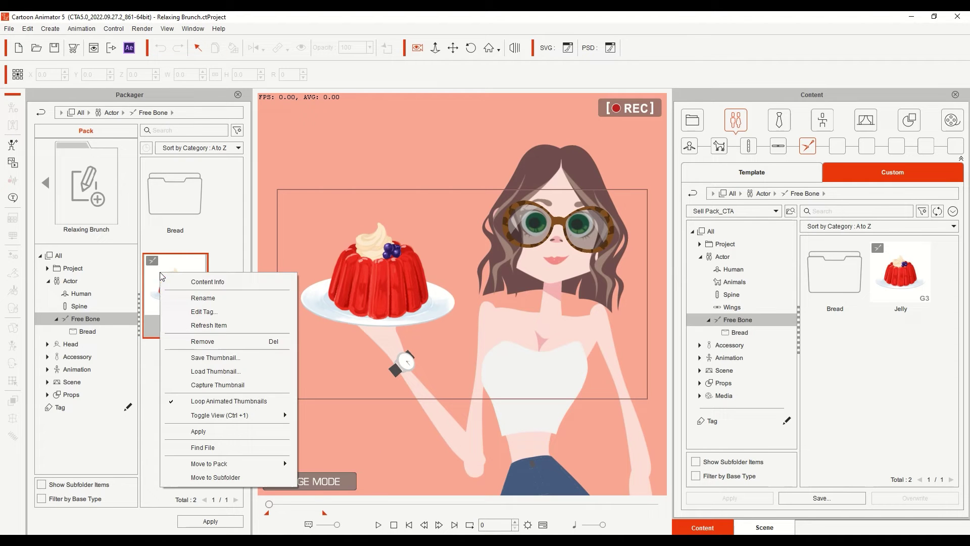
{"action": "left_click", "coordinate": [212, 346]}
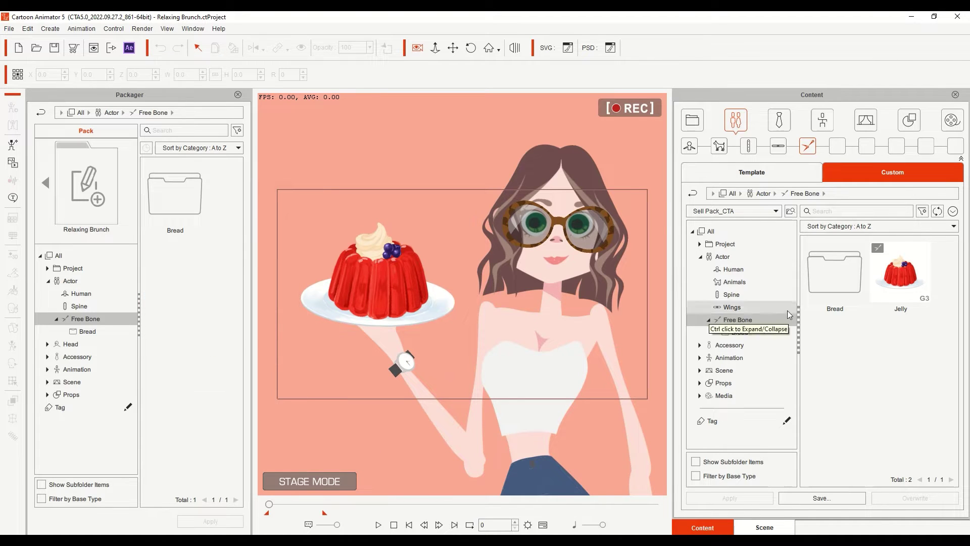
{"action": "left_click_drag", "start_coordinate": [915, 275], "coordinate": [207, 375]}
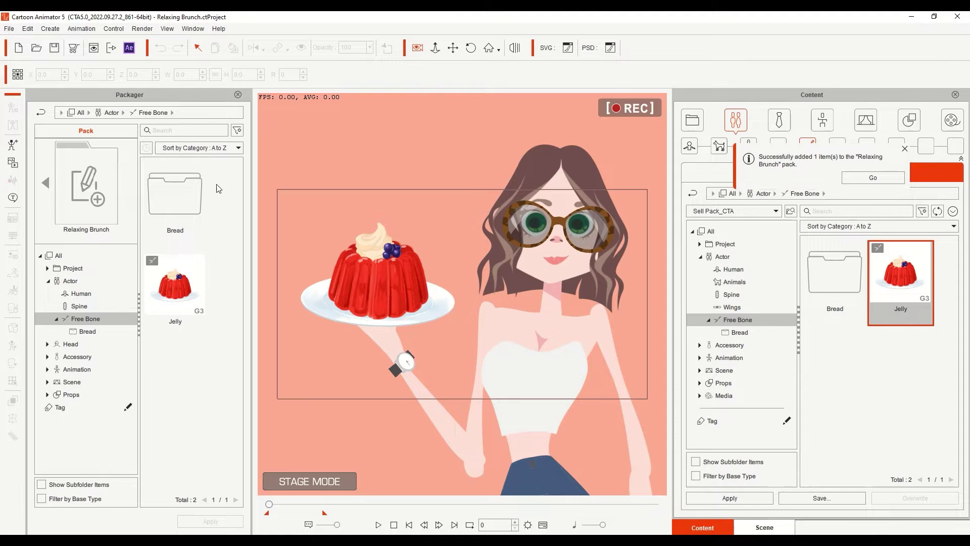
{"action": "left_click", "coordinate": [66, 270]}
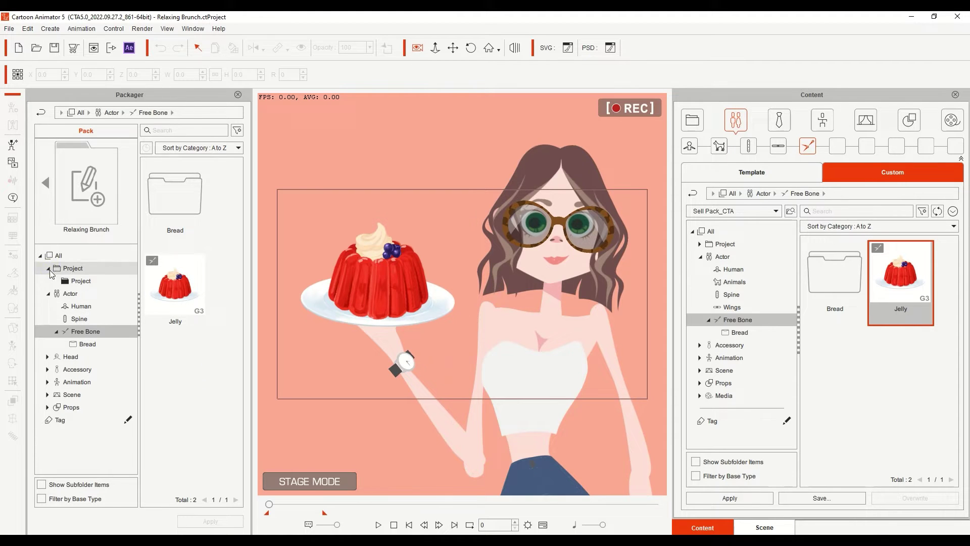
- Create a Relaxing Brunch subfolder in the pack's Project category and move the project into it
{"action": "left_click", "coordinate": [121, 294]}
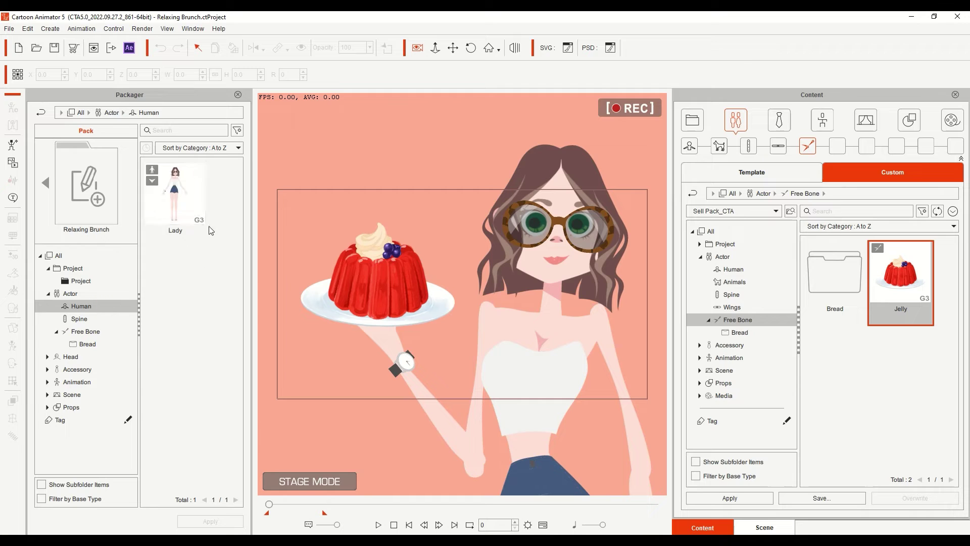
{"action": "left_click", "coordinate": [78, 280]}
{"action": "right_click", "coordinate": [148, 280]}
{"action": "left_click", "coordinate": [193, 287]}
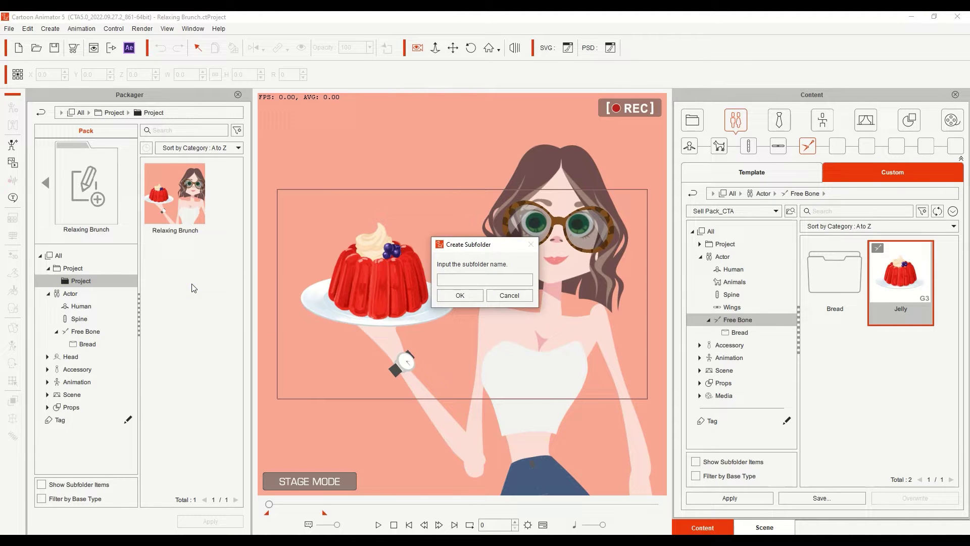
{"action": "left_click", "coordinate": [475, 293]}
{"action": "left_click_drag", "start_coordinate": [184, 305], "coordinate": [177, 202]}
- Create a Relaxing Brunch subfolder under Human and move Lady into it
{"action": "left_click", "coordinate": [101, 319]}
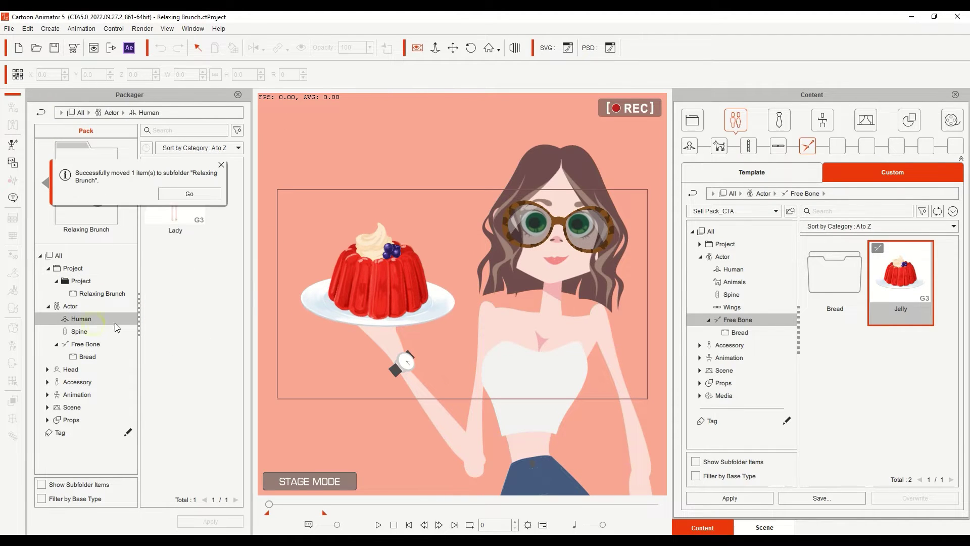
{"action": "right_click", "coordinate": [186, 314]}
{"action": "left_click", "coordinate": [243, 320]}
{"action": "key", "text": "Return"}
{"action": "left_click_drag", "start_coordinate": [173, 301], "coordinate": [175, 217]}
- Rename the Free Bone Bread subfolder to Relaxing Brunch
{"action": "left_click", "coordinate": [93, 357]}
{"action": "right_click", "coordinate": [117, 369]}
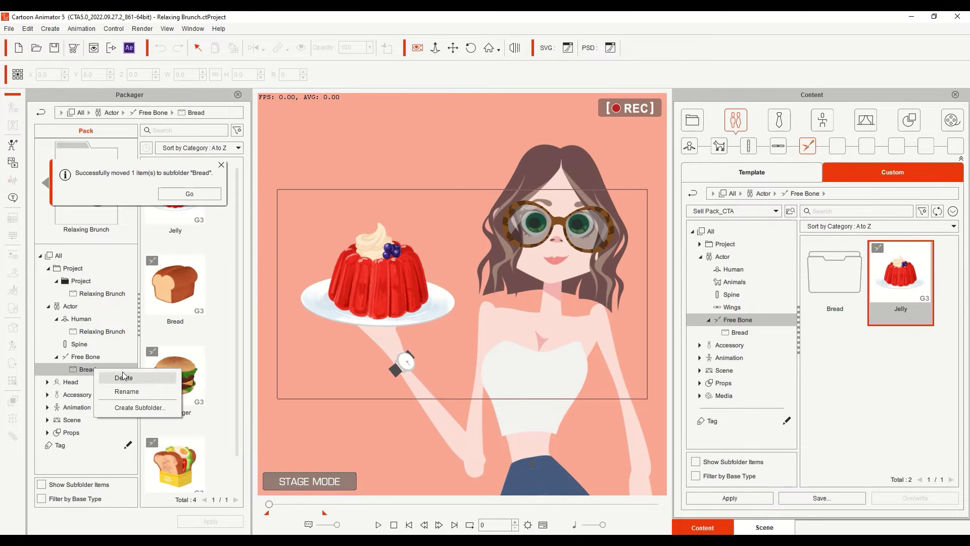
{"action": "left_click", "coordinate": [126, 393]}
{"action": "left_click", "coordinate": [453, 295]}
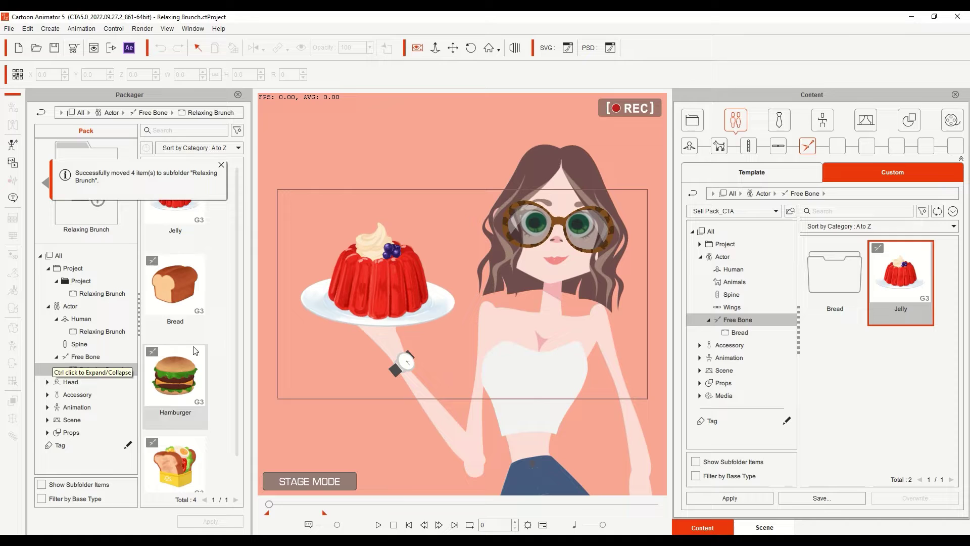
- Verify the Relaxing Brunch subfolders from Project through Accessory, then return to the pack overview
{"action": "left_click", "coordinate": [105, 293]}
{"action": "left_click", "coordinate": [104, 332]}
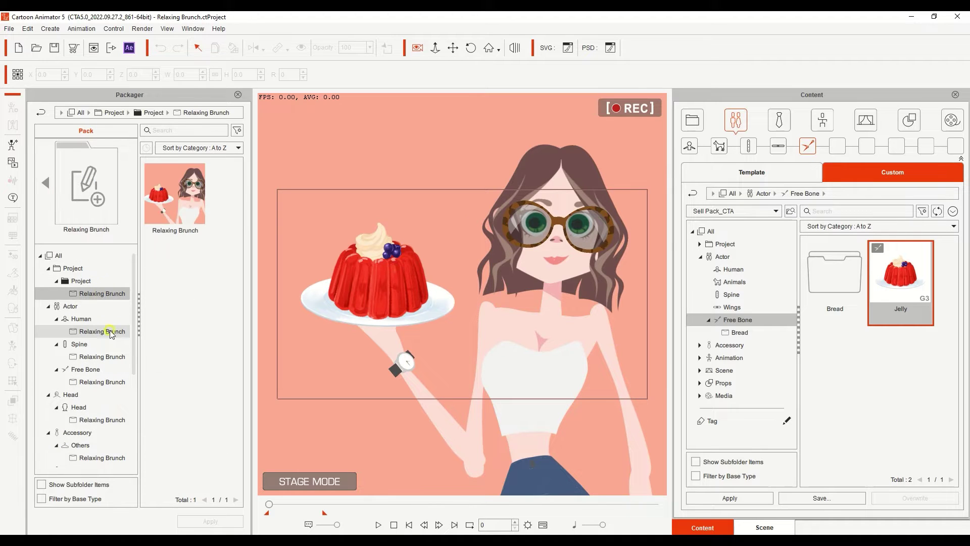
{"action": "left_click", "coordinate": [104, 357]}
{"action": "left_click", "coordinate": [115, 382]}
{"action": "left_click", "coordinate": [102, 420]}
{"action": "left_click", "coordinate": [102, 457]}
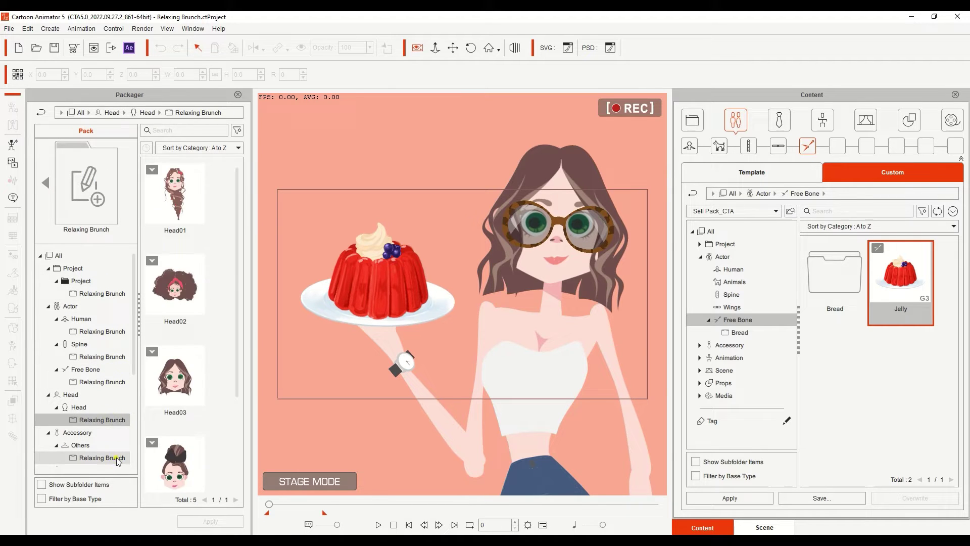
{"action": "left_click", "coordinate": [45, 183]}
- Set Thumbnail.jpg as the Relaxing Brunch pack's thumbnail in Edit Pack Info and save
{"action": "right_click", "coordinate": [163, 203]}
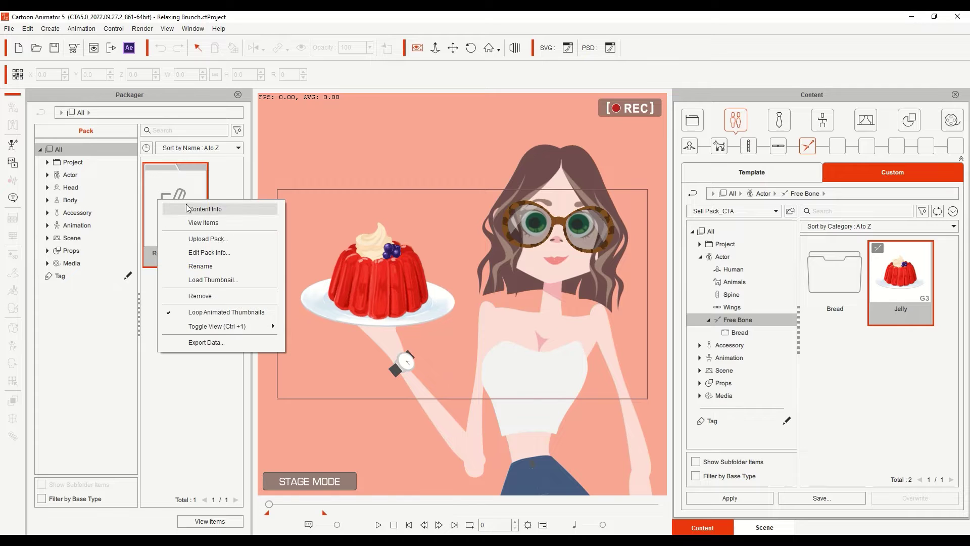
{"action": "left_click", "coordinate": [215, 255]}
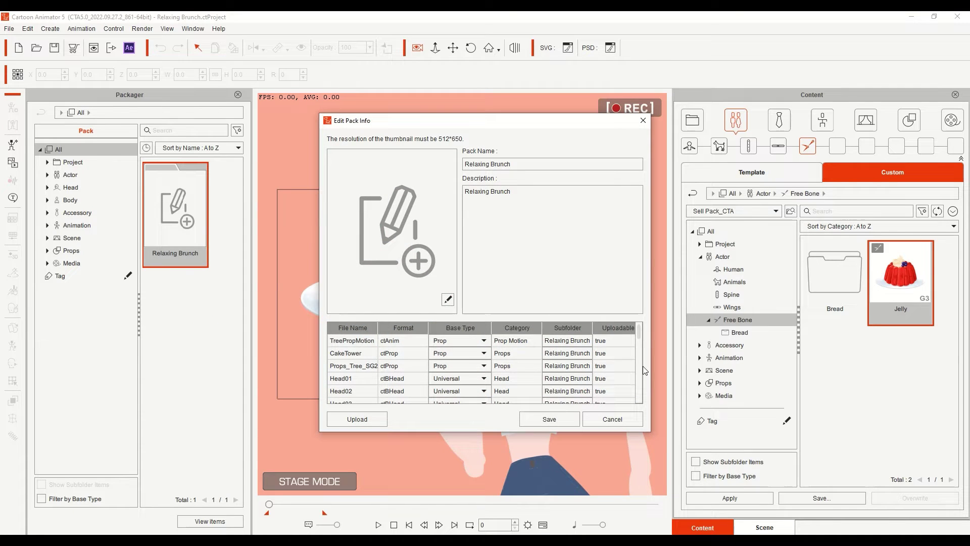
{"action": "scroll", "coordinate": [566, 344], "scroll_direction": "down", "scroll_amount": 10}
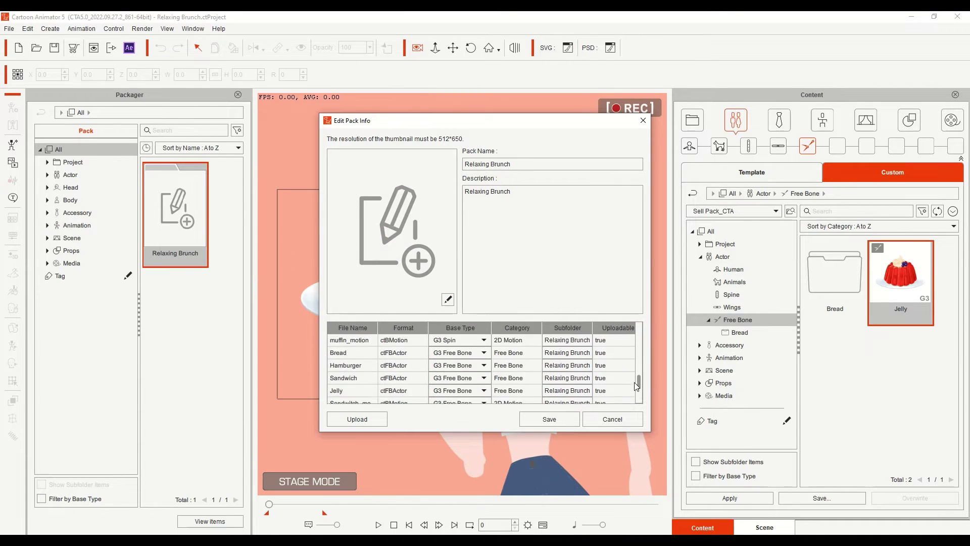
{"action": "scroll", "coordinate": [640, 354], "scroll_direction": "up", "scroll_amount": 15}
{"action": "left_click", "coordinate": [448, 299]}
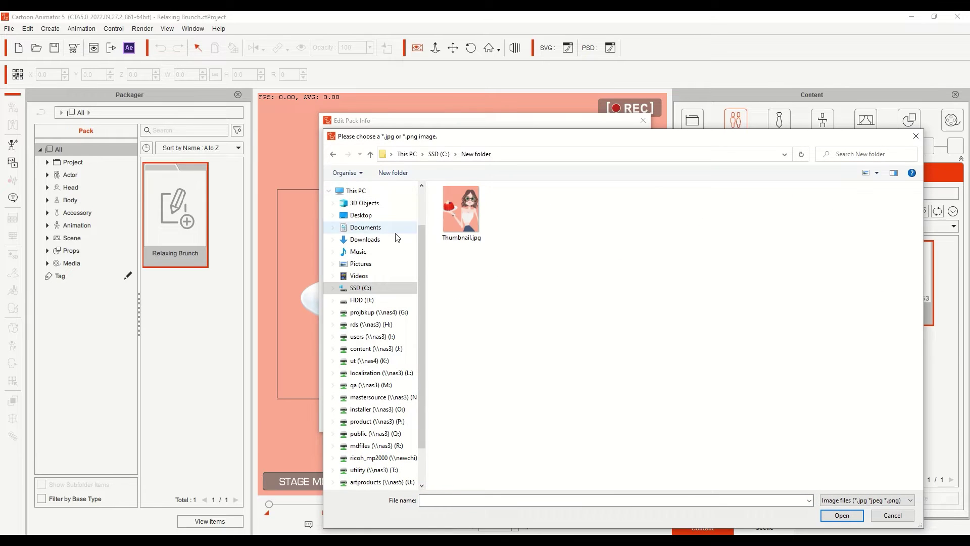
{"action": "double_click", "coordinate": [460, 216]}
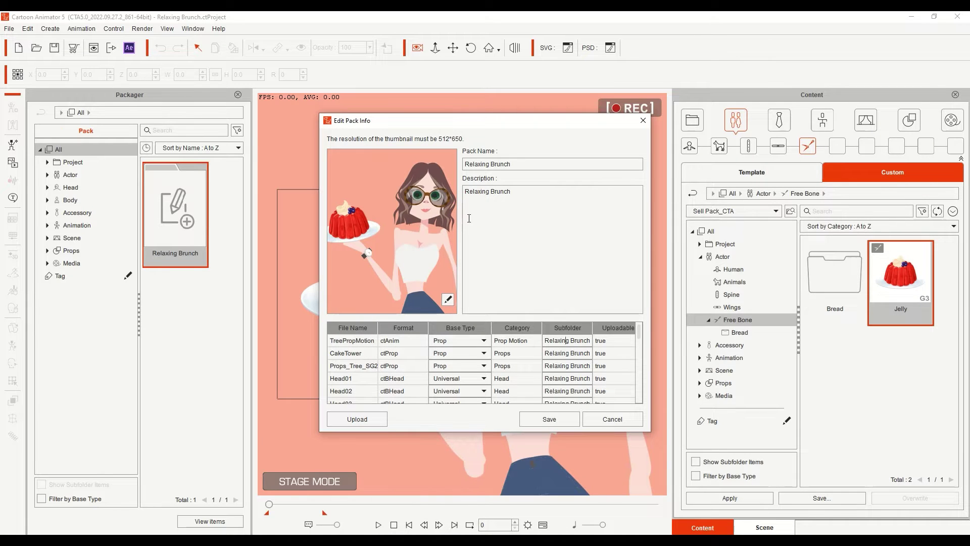
{"action": "left_click", "coordinate": [566, 417]}
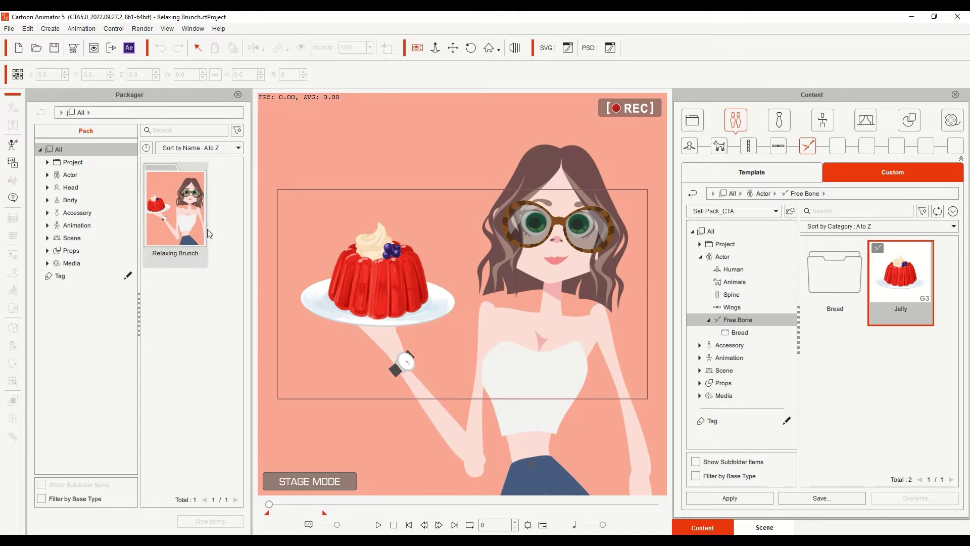
- Upload the Relaxing Brunch pack, dismiss the notice, and go to Reallusion Marketplace via Content Manager
{"action": "right_click", "coordinate": [194, 212]}
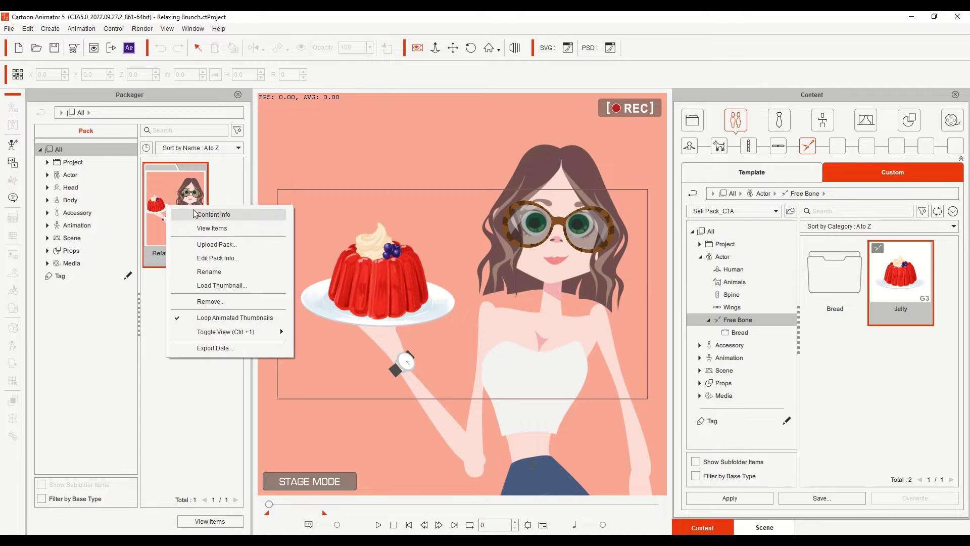
{"action": "left_click", "coordinate": [228, 245]}
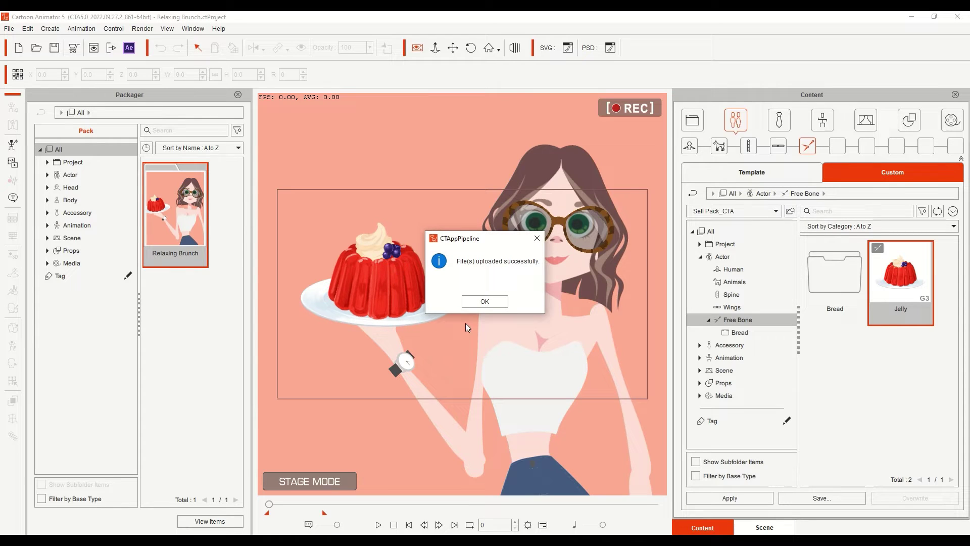
{"action": "left_click", "coordinate": [464, 301]}
{"action": "left_click", "coordinate": [234, 187]}
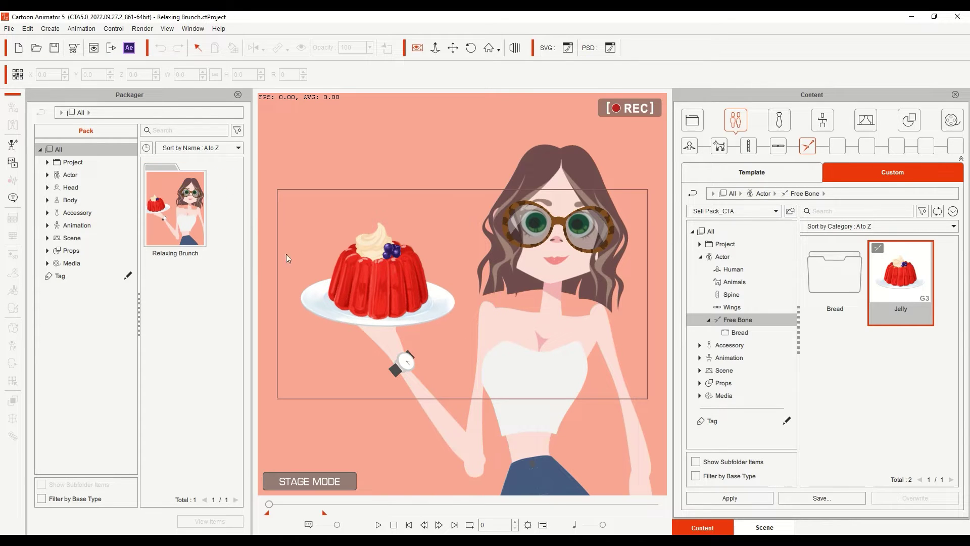
{"action": "left_click", "coordinate": [953, 211]}
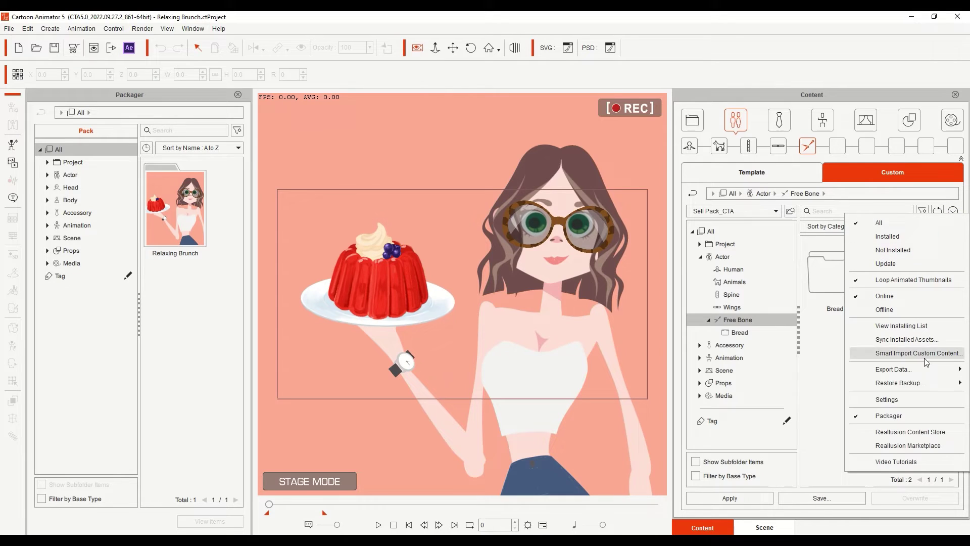
{"action": "left_click", "coordinate": [904, 446]}
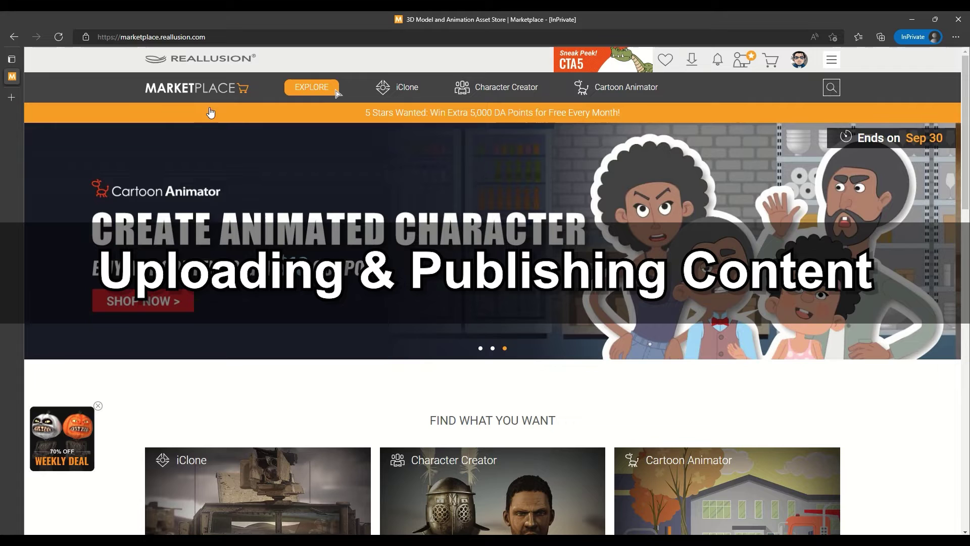
- Go to the Management Backend from the account menu and close the tutorial video
{"action": "left_click", "coordinate": [797, 64]}
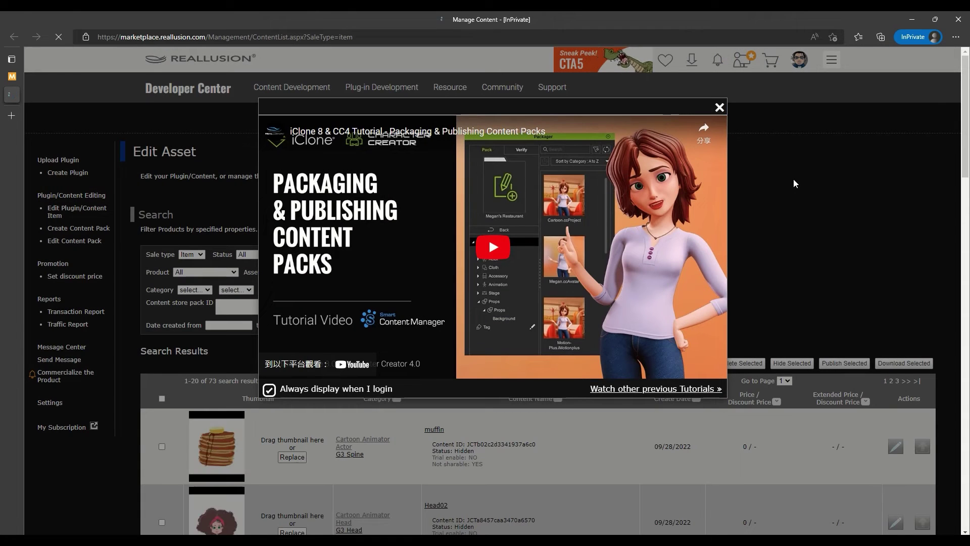
{"action": "left_click", "coordinate": [720, 107]}
{"action": "left_click_drag", "start_coordinate": [962, 127], "coordinate": [961, 104]}
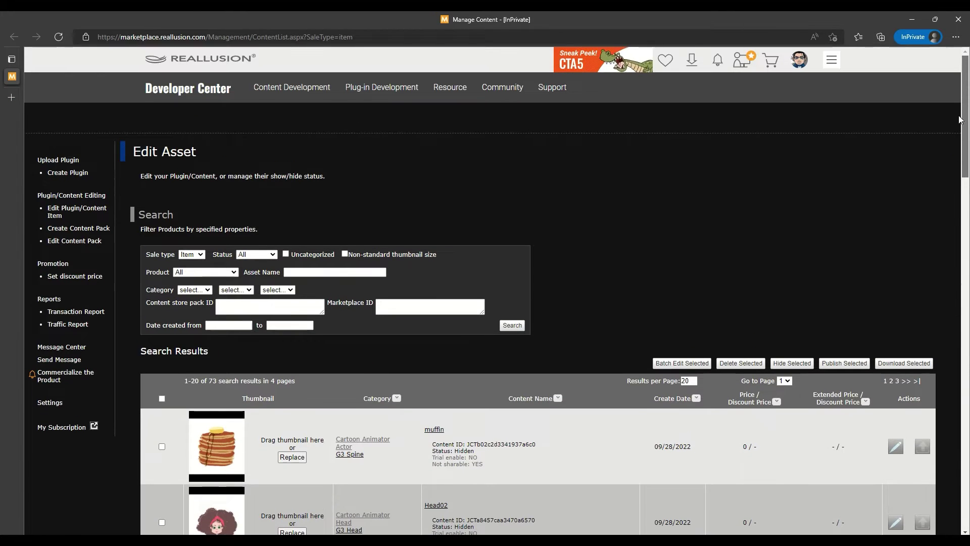
- Check the Relaxing Brunch product page, then open the pack's Edit Content Detail page
{"action": "left_click", "coordinate": [50, 243]}
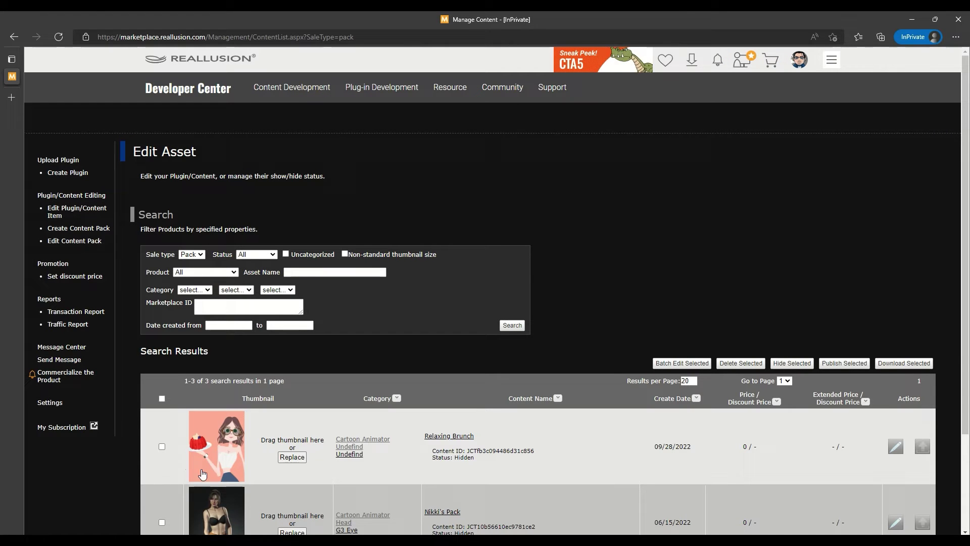
{"action": "left_click", "coordinate": [227, 459]}
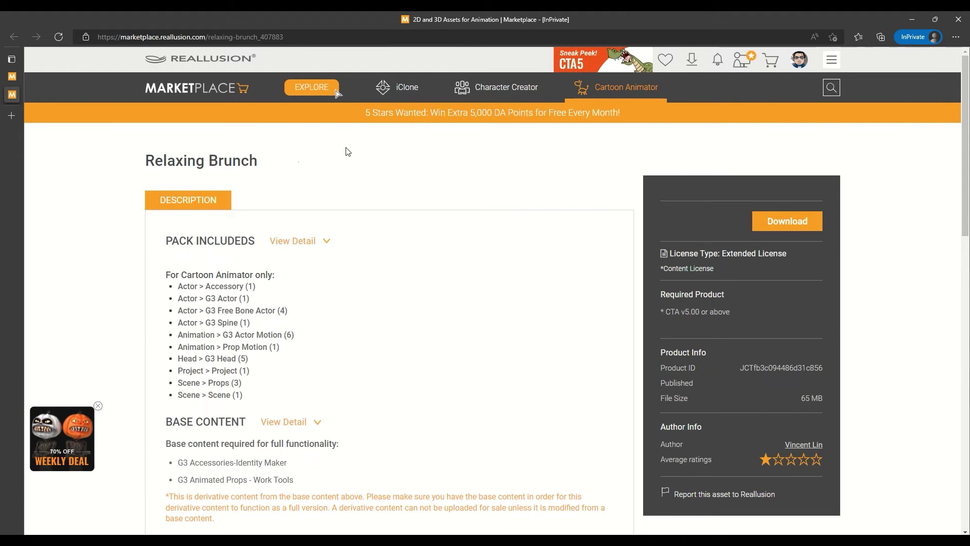
{"action": "left_click", "coordinate": [12, 75]}
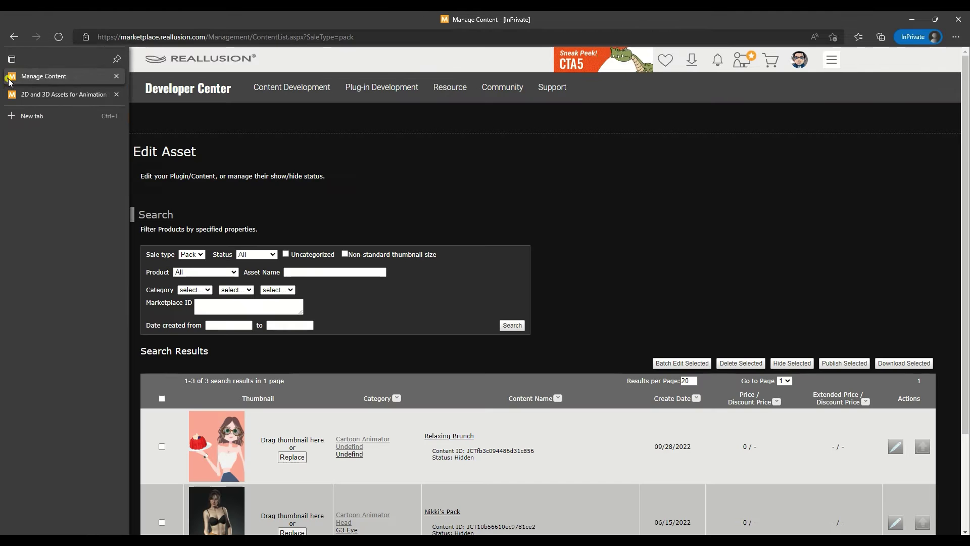
{"action": "left_click", "coordinate": [891, 452]}
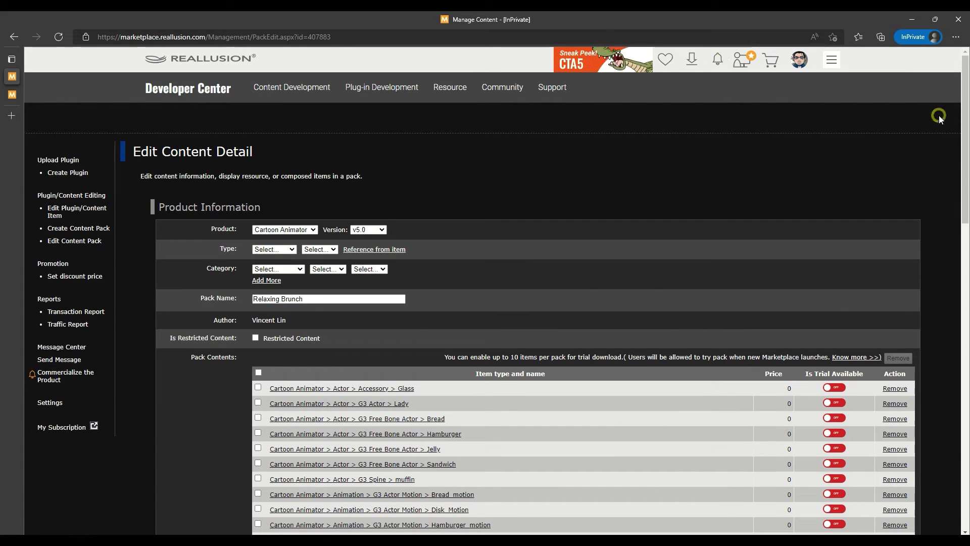
- Set the pack type to Actor > G3 Actor and its category to Female
{"action": "left_click_drag", "start_coordinate": [966, 123], "coordinate": [947, 106]}
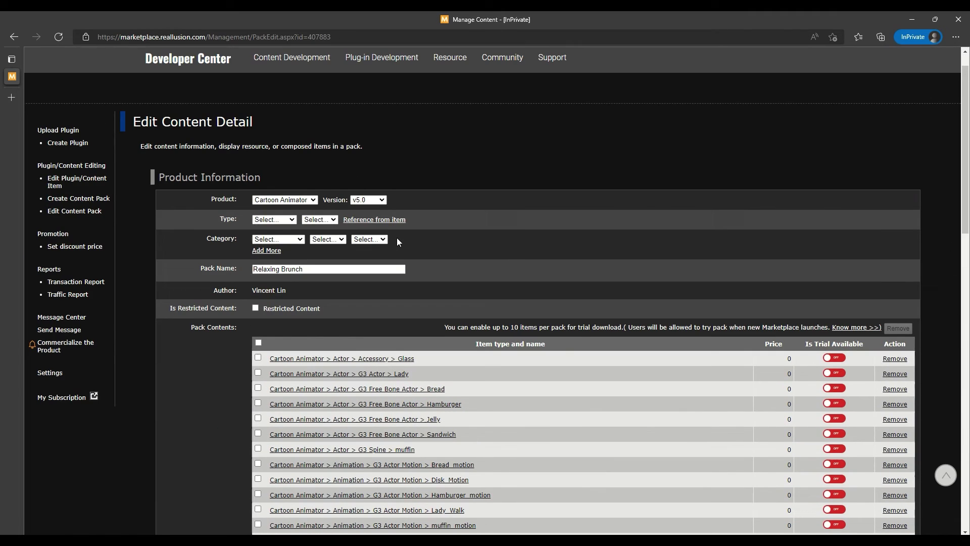
{"action": "left_click", "coordinate": [275, 219]}
{"action": "left_click", "coordinate": [273, 240]}
{"action": "left_click", "coordinate": [324, 220]}
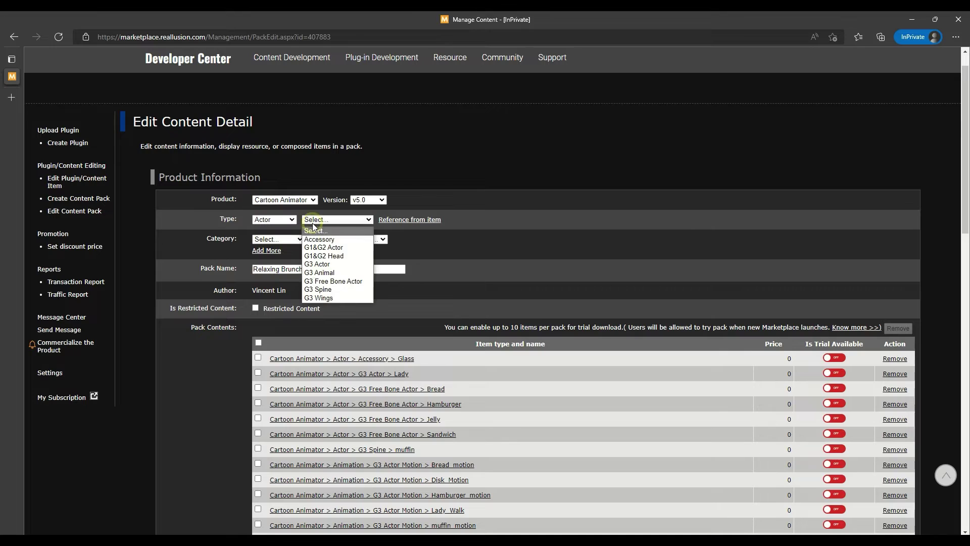
{"action": "left_click", "coordinate": [329, 265]}
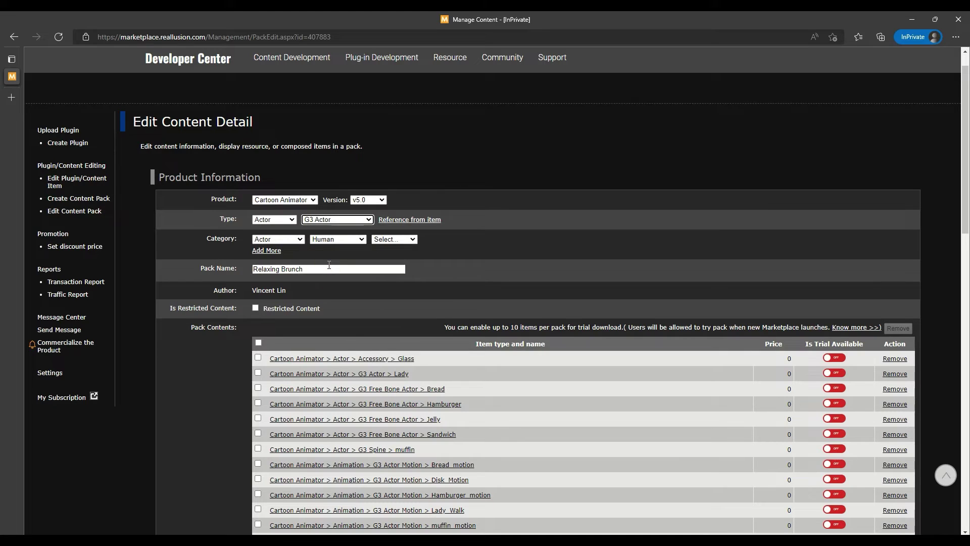
{"action": "left_click", "coordinate": [379, 242]}
{"action": "left_click", "coordinate": [385, 268]}
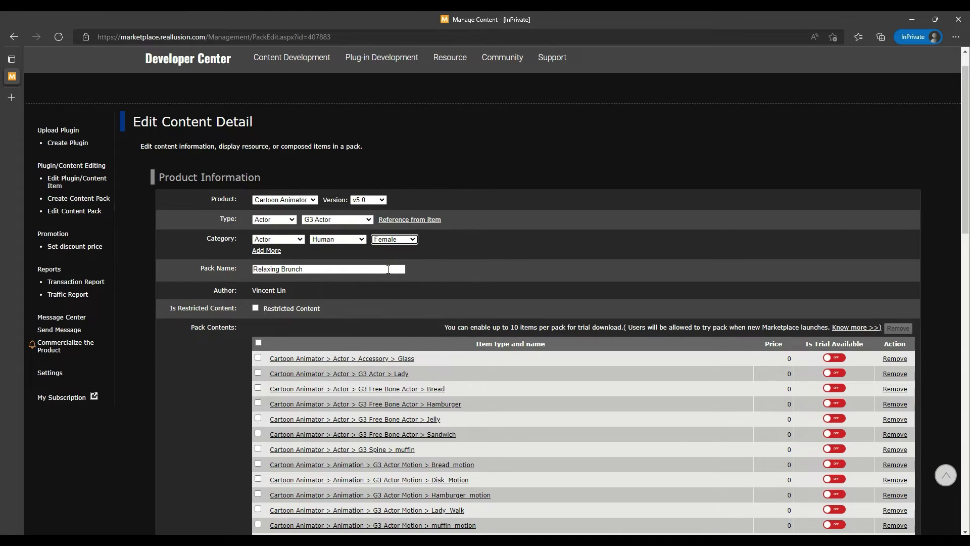
- Turn the Glass item's Is Trial Available toggle on and back off
{"action": "scroll", "coordinate": [871, 192], "scroll_direction": "down", "scroll_amount": 3}
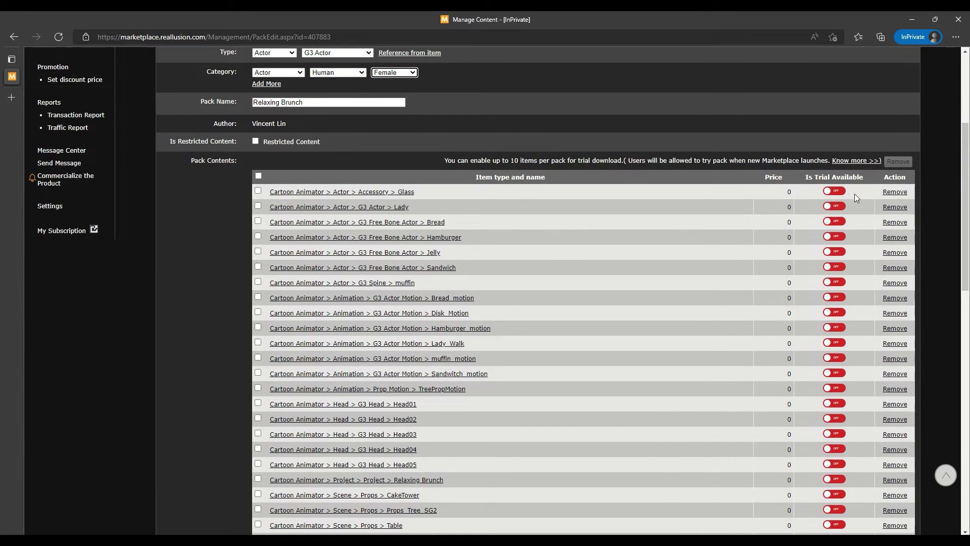
{"action": "left_click", "coordinate": [836, 192]}
{"action": "left_click", "coordinate": [836, 192]}
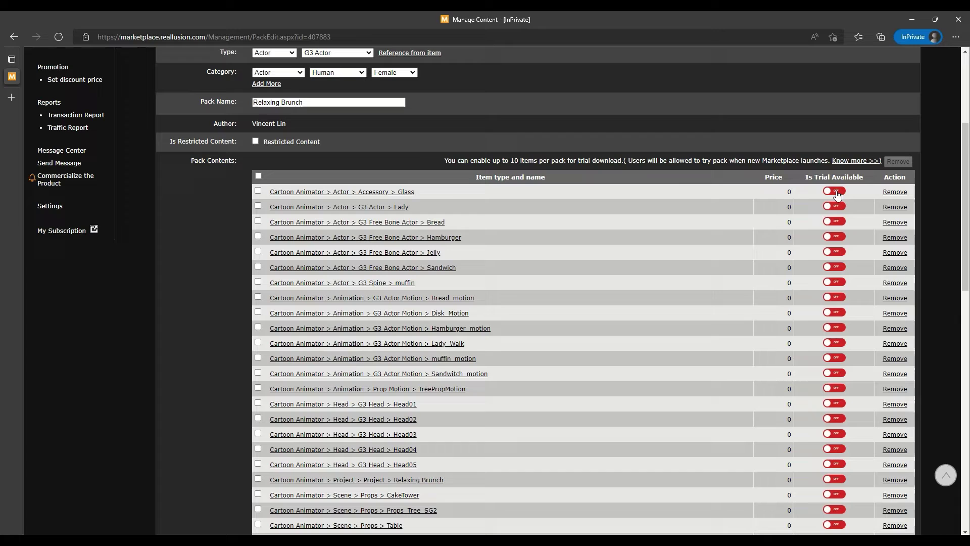
- Scroll past Price, Thumbnail, Description, Preview Image, Video and Tags to the Save buttons
{"action": "scroll", "coordinate": [948, 240], "scroll_direction": "down", "scroll_amount": 7}
{"action": "scroll", "coordinate": [946, 296], "scroll_direction": "down", "scroll_amount": 5}
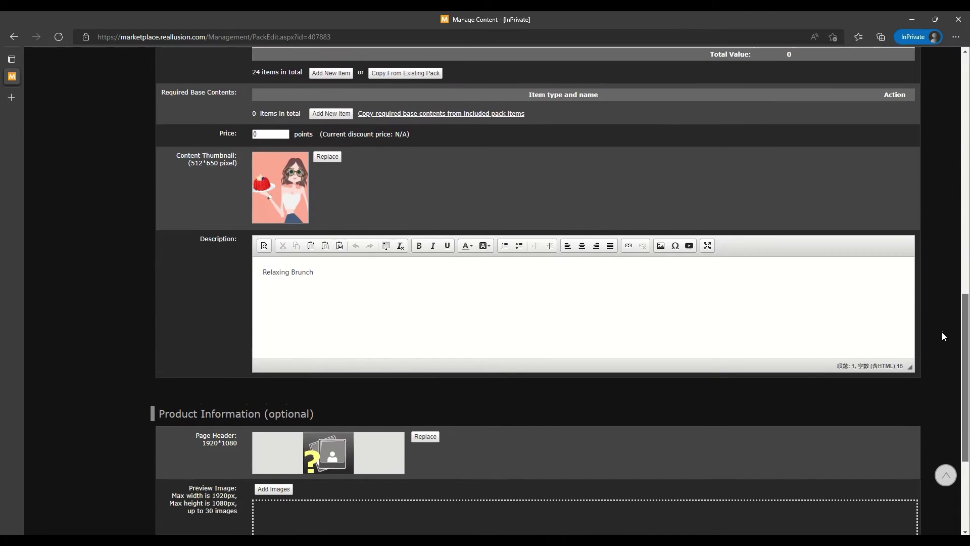
{"action": "scroll", "coordinate": [556, 401], "scroll_direction": "down", "scroll_amount": 1}
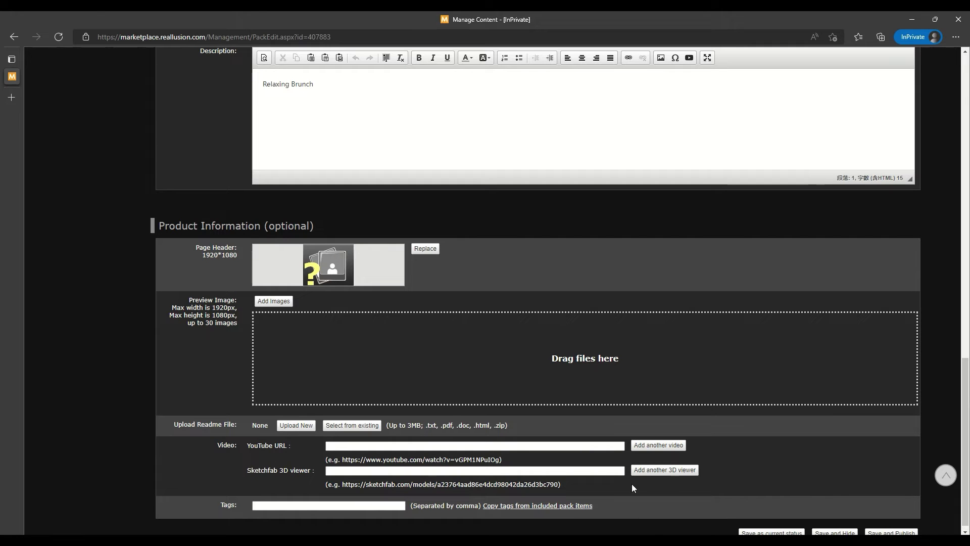
{"action": "scroll", "coordinate": [945, 399], "scroll_direction": "down", "scroll_amount": 1}
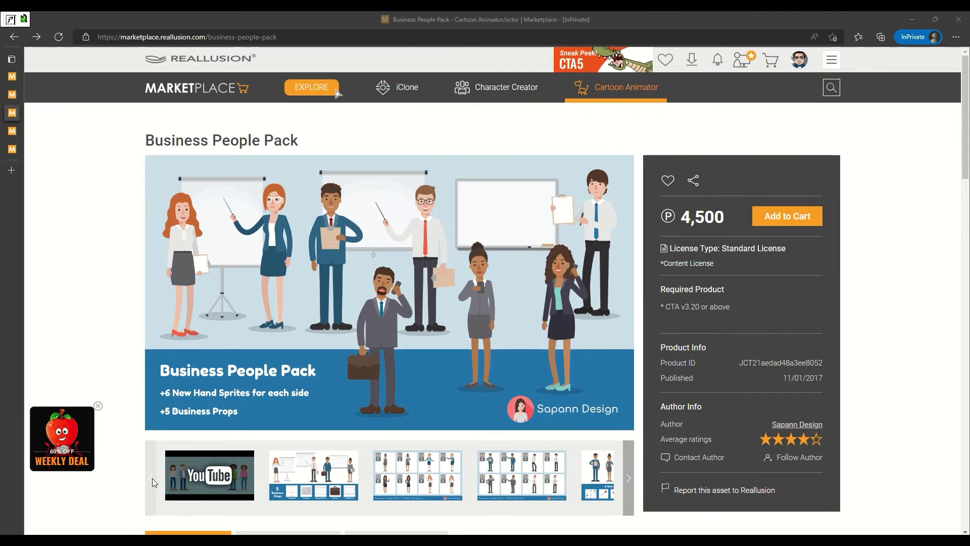
{"action": "left_click", "coordinate": [203, 486]}
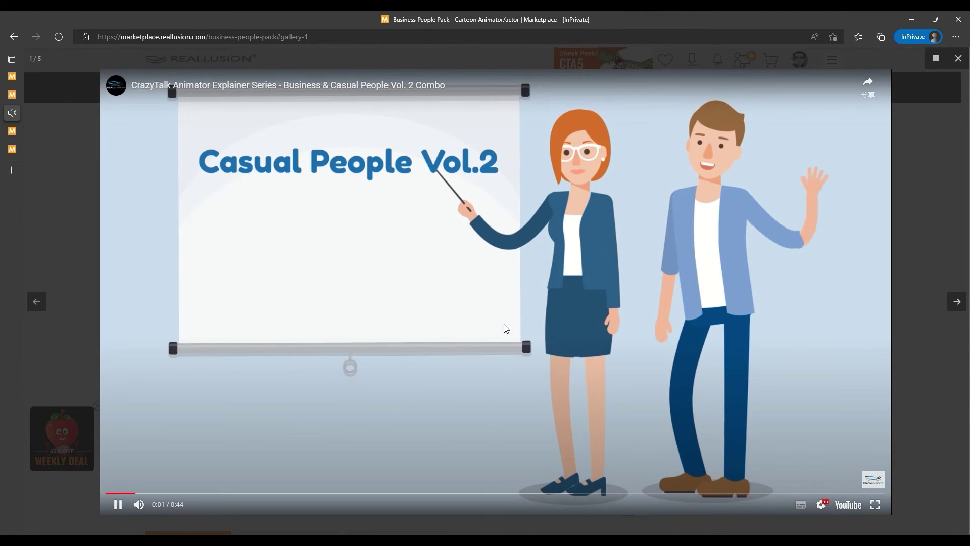
{"action": "left_click", "coordinate": [271, 493]}
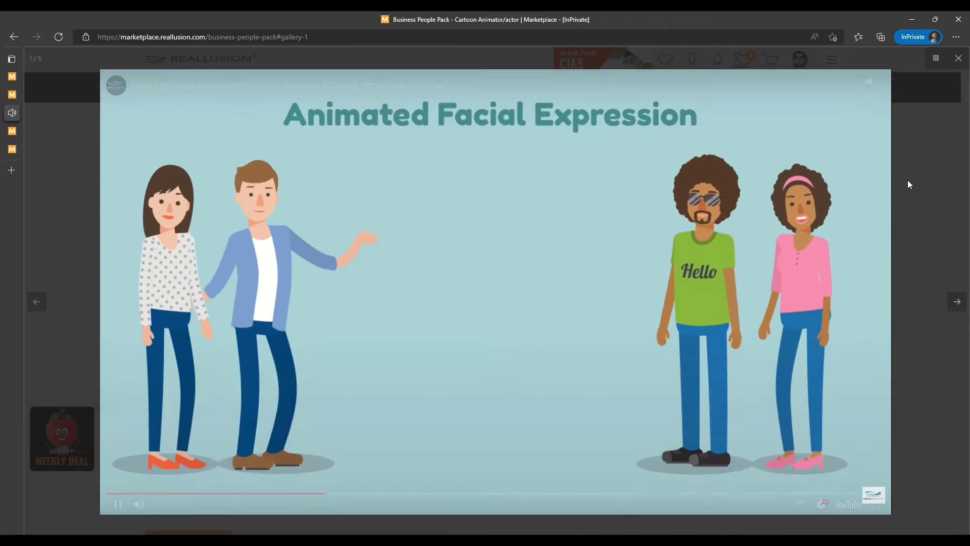
{"action": "left_click", "coordinate": [913, 181]}
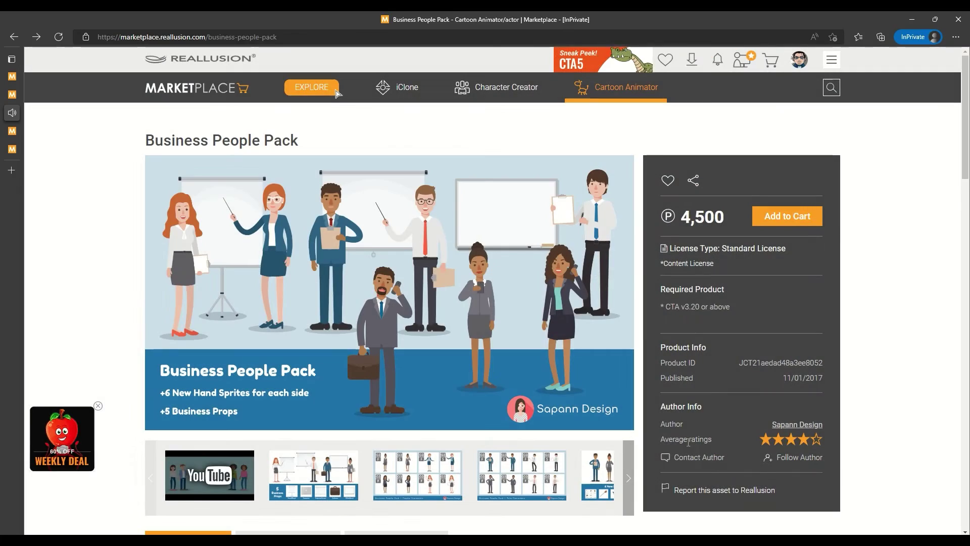
{"action": "left_click", "coordinate": [318, 475]}
{"action": "left_click", "coordinate": [958, 302]}
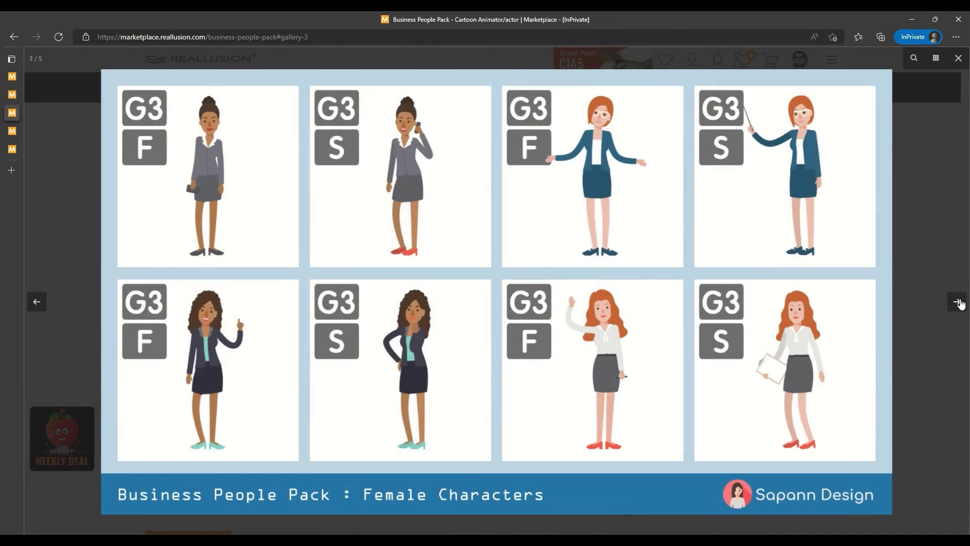
{"action": "left_click", "coordinate": [959, 303]}
{"action": "left_click", "coordinate": [960, 303]}
{"action": "left_click", "coordinate": [924, 242]}
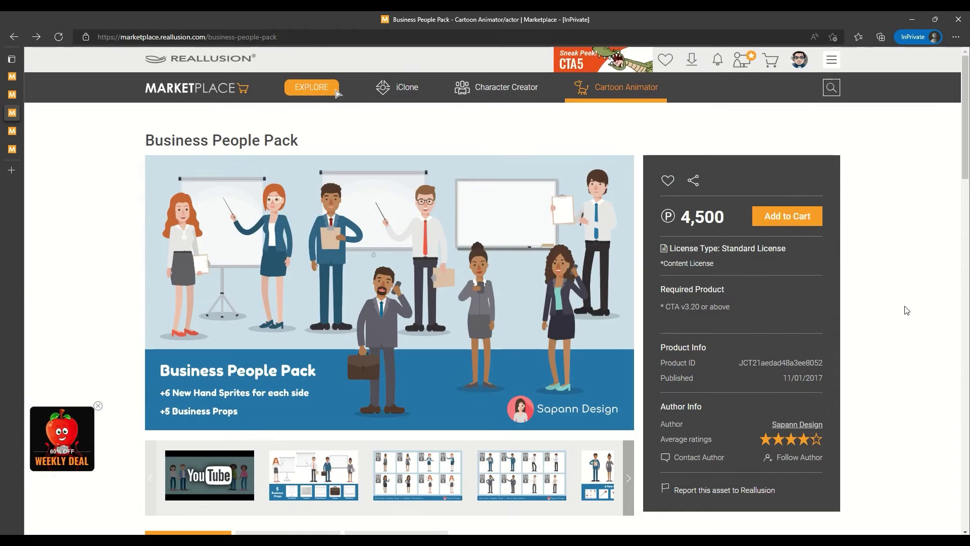
{"action": "scroll", "coordinate": [905, 310], "scroll_direction": "down", "scroll_amount": 6}
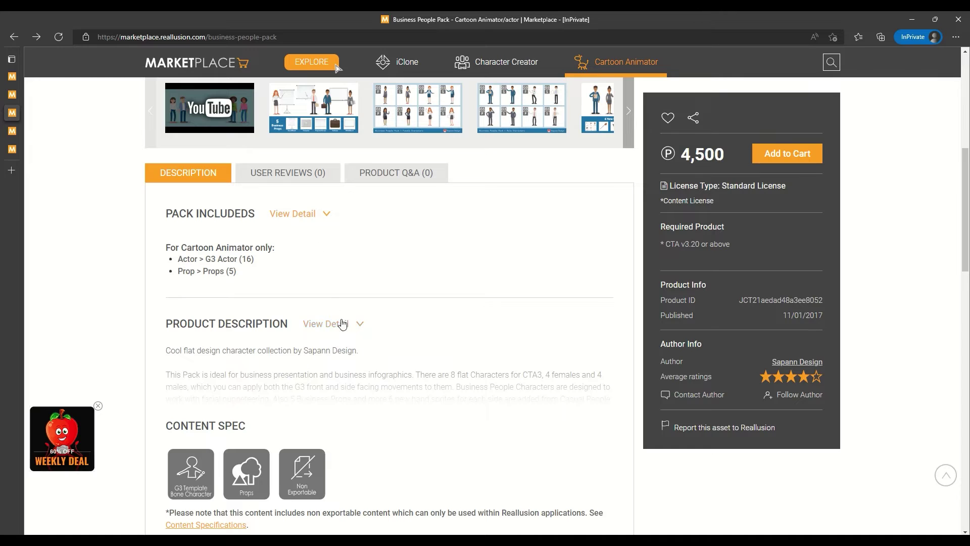
{"action": "left_click", "coordinate": [342, 324]}
{"action": "scroll", "coordinate": [372, 368], "scroll_direction": "down", "scroll_amount": 1}
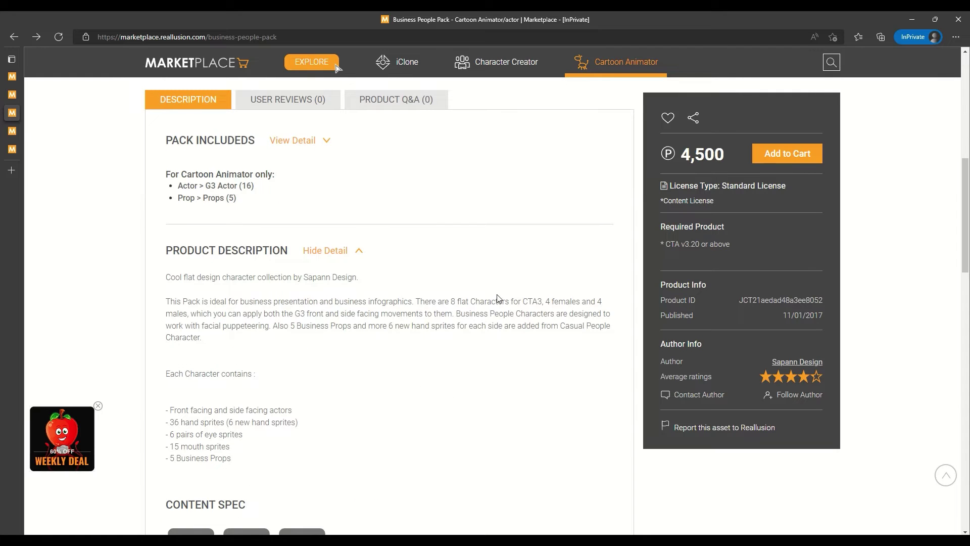
{"action": "scroll", "coordinate": [498, 299], "scroll_direction": "down", "scroll_amount": 5}
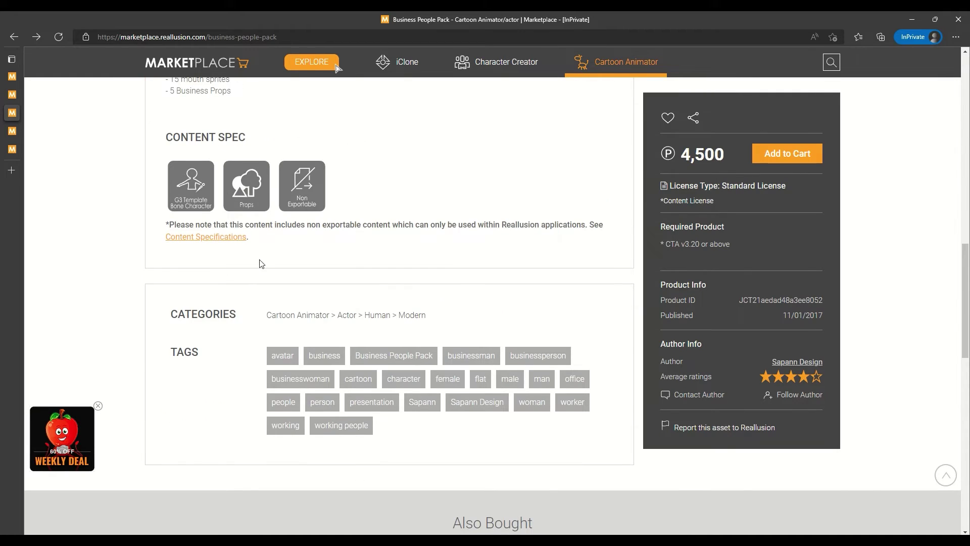
{"action": "scroll", "coordinate": [933, 345], "scroll_direction": "up", "scroll_amount": 10}
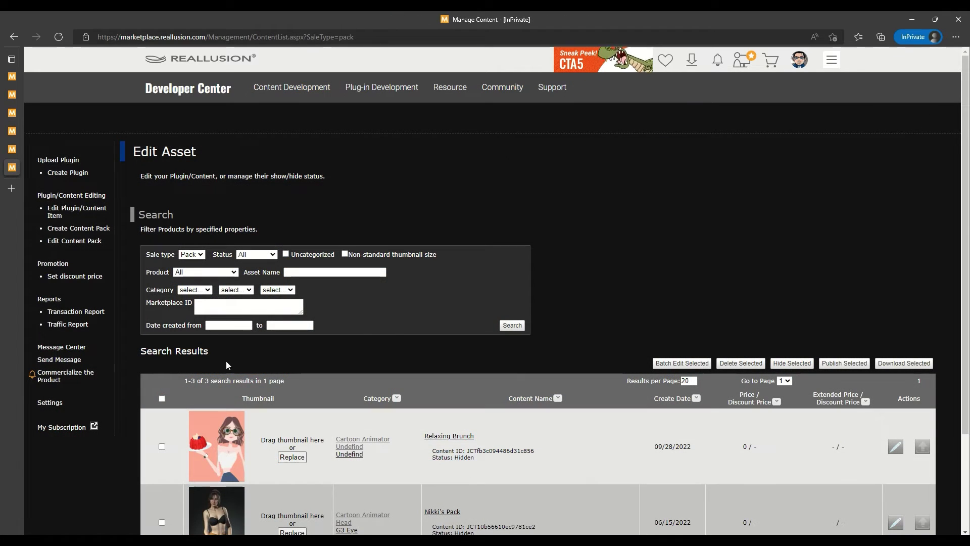
- Open the Commercialize the Product guidelines and page through the slides to Logos
{"action": "left_click", "coordinate": [46, 378]}
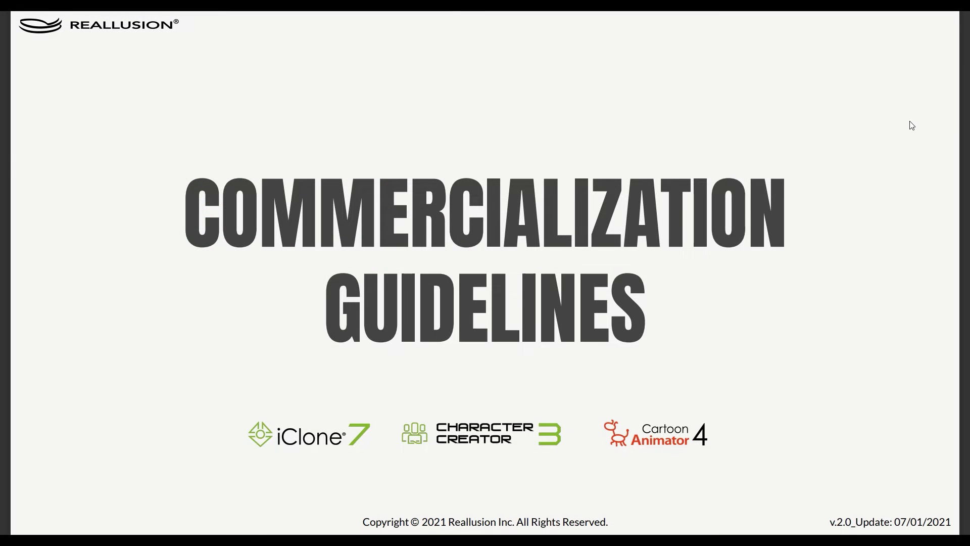
{"action": "key", "text": "Right"}
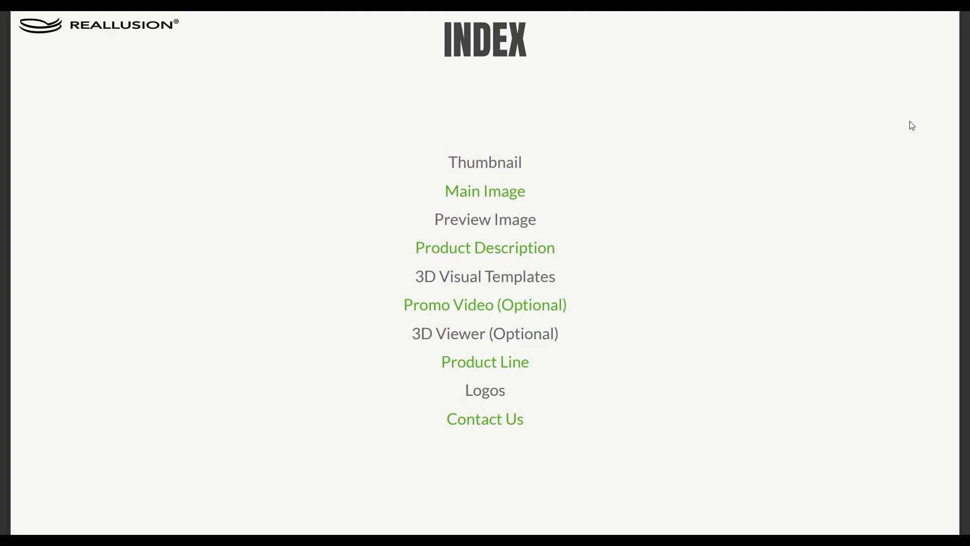
{"action": "key", "text": "Right"}
{"action": "key", "text": "Right"}
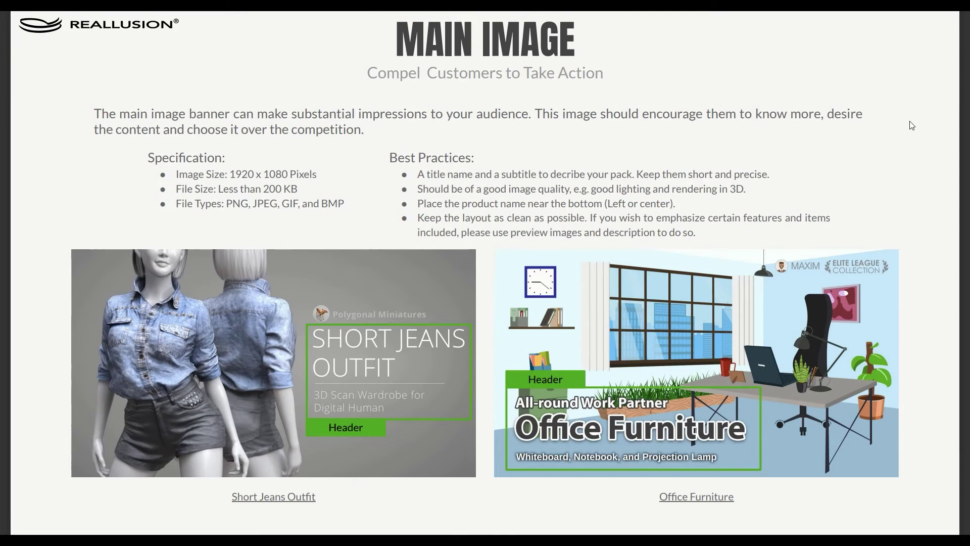
{"action": "key", "text": "Right"}
{"action": "key", "text": "Right"}
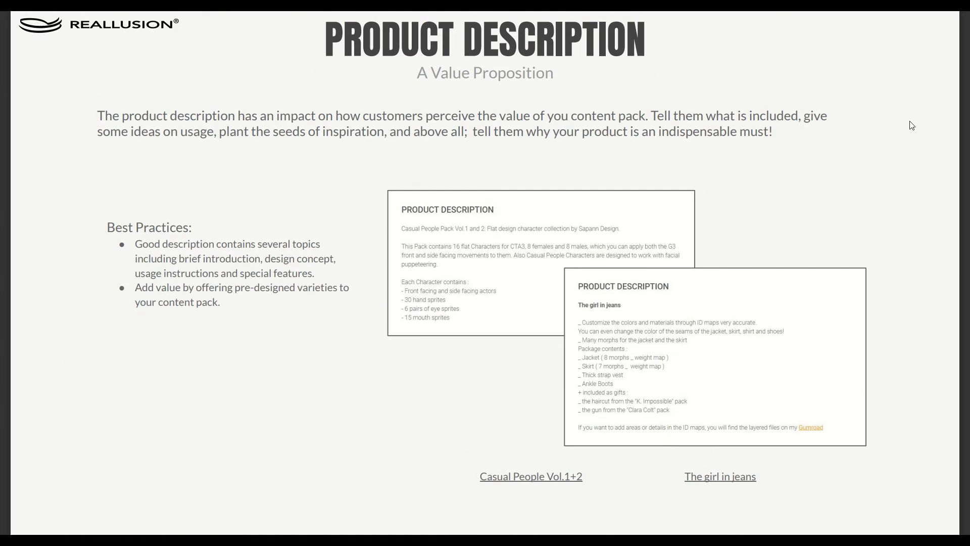
{"action": "key", "text": "Right"}
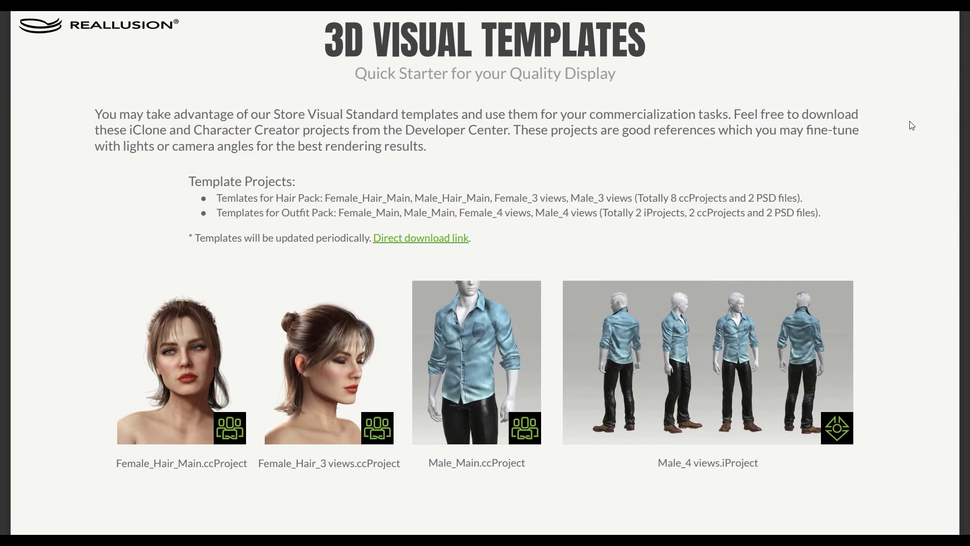
{"action": "key", "text": "Right"}
{"action": "key", "text": "Right"}
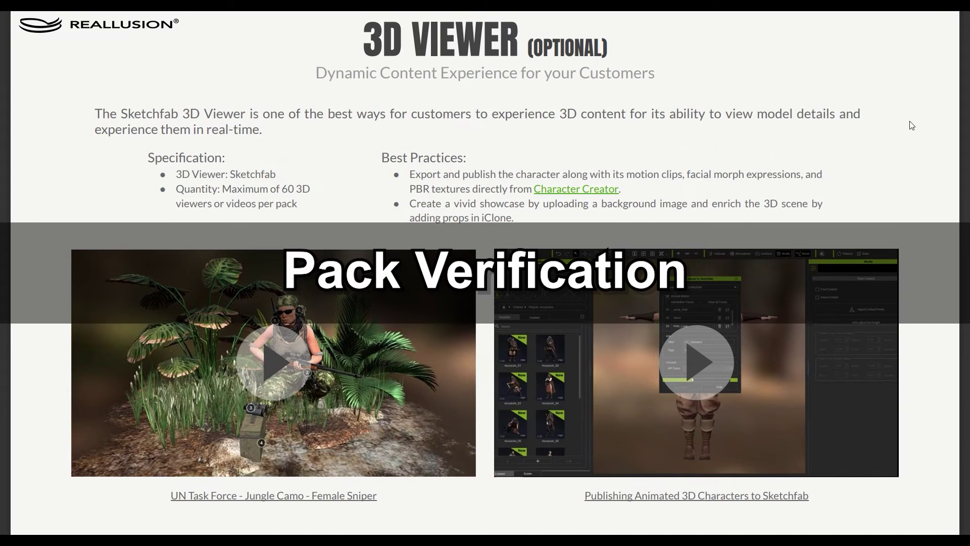
{"action": "key", "text": "Right"}
{"action": "key", "text": "Right"}
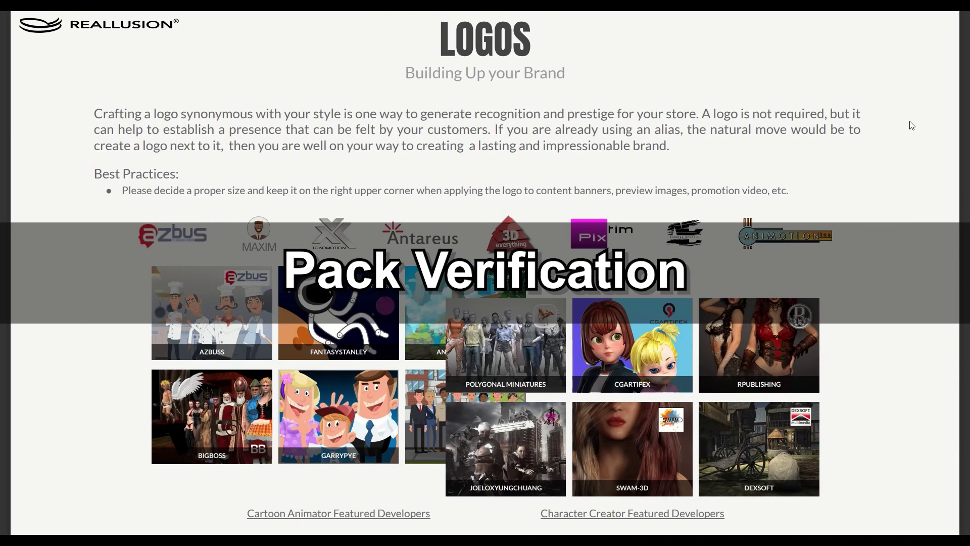
{"action": "key", "text": "Right"}
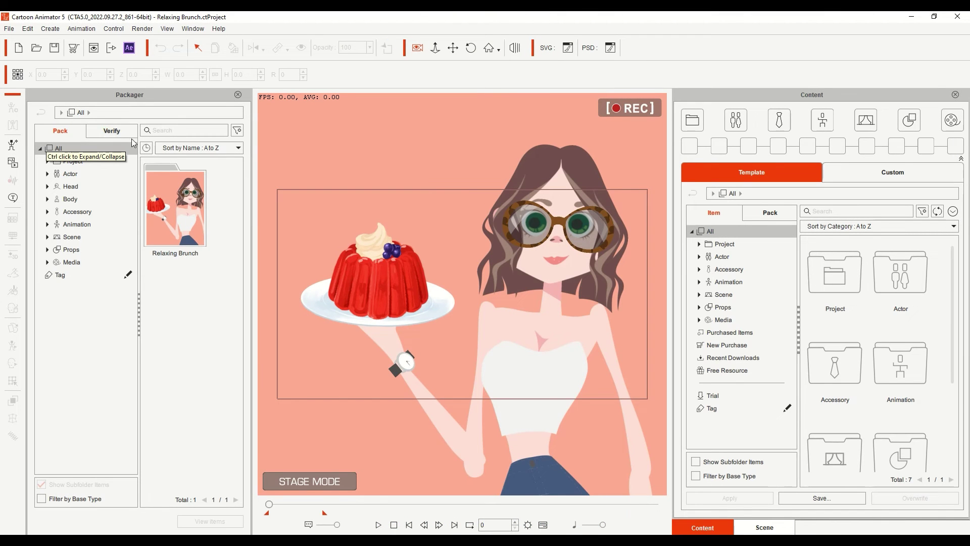
- Refresh the Packager Verify list and open the published Relaxing Brunch pack
{"action": "left_click", "coordinate": [111, 131]}
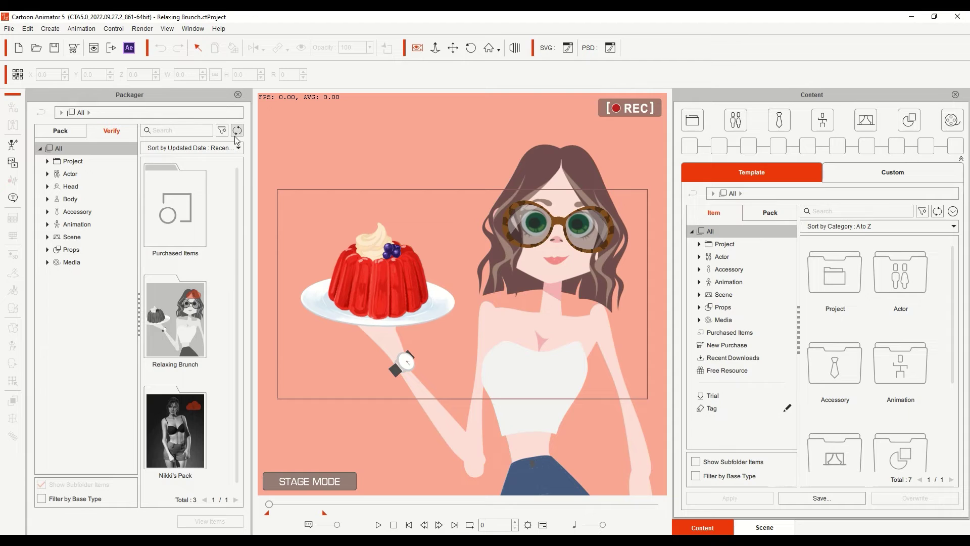
{"action": "left_click", "coordinate": [226, 172]}
{"action": "left_click", "coordinate": [172, 315]}
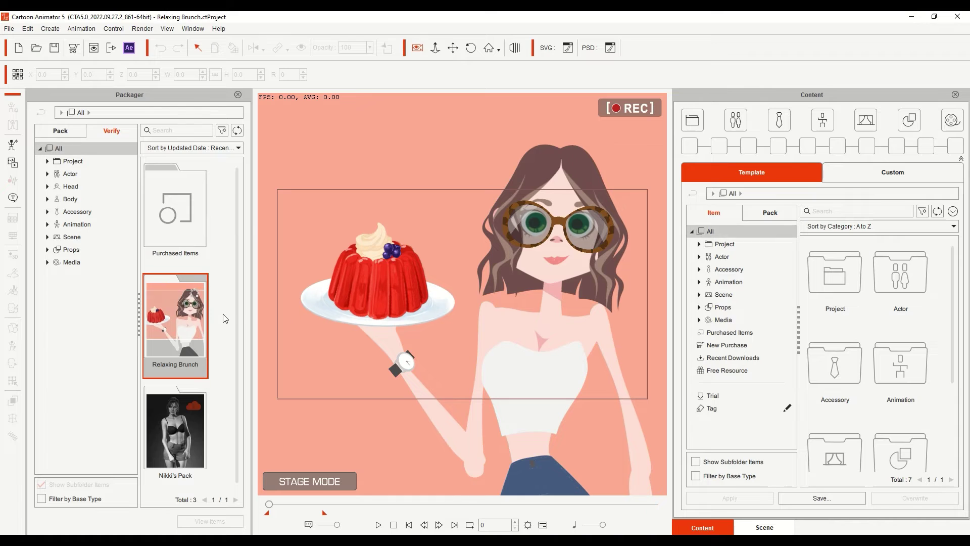
{"action": "double_click", "coordinate": [190, 335]}
- Show all subfolder items and expand the pack's Actor, Human, Spine and Free Bone folders
{"action": "left_click", "coordinate": [41, 484]}
{"action": "scroll", "coordinate": [215, 477], "scroll_direction": "down", "scroll_amount": 10}
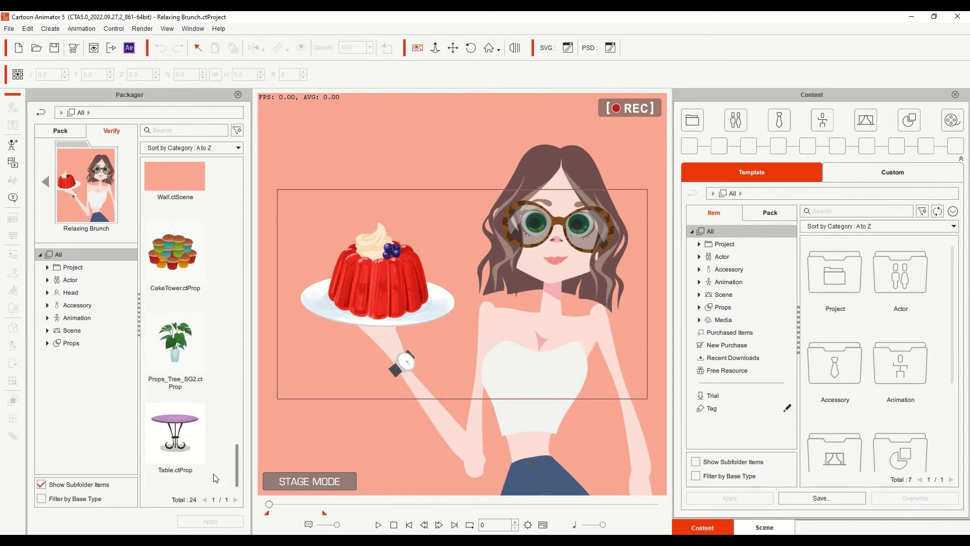
{"action": "left_click", "coordinate": [70, 279]}
{"action": "left_click", "coordinate": [81, 292]}
{"action": "left_click", "coordinate": [102, 304]}
{"action": "left_click", "coordinate": [78, 318]}
{"action": "left_click", "coordinate": [102, 330]}
{"action": "left_click", "coordinate": [85, 342]}
{"action": "left_click", "coordinate": [86, 355]}
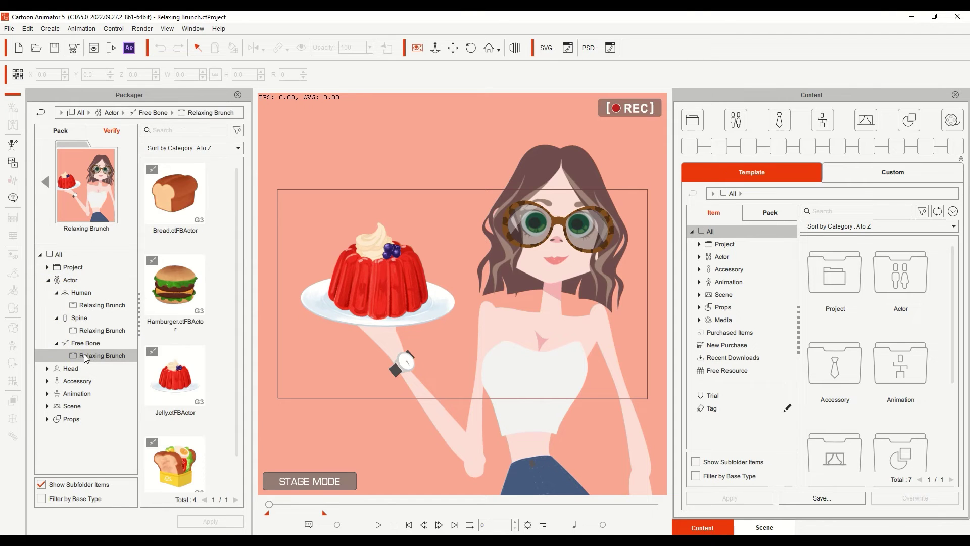
{"action": "left_click", "coordinate": [58, 254]}
- Import the Lady actor files from Explorer into the custom Human actors library
{"action": "left_click", "coordinate": [892, 172]}
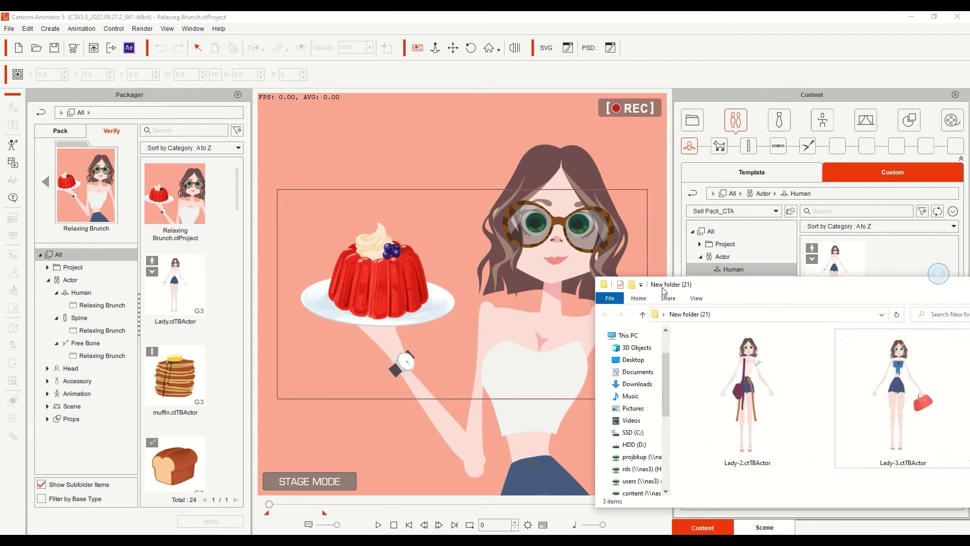
{"action": "left_click_drag", "start_coordinate": [663, 290], "coordinate": [193, 227]}
{"action": "key", "text": "ctrl+a"}
{"action": "left_click_drag", "start_coordinate": [403, 402], "coordinate": [889, 354]}
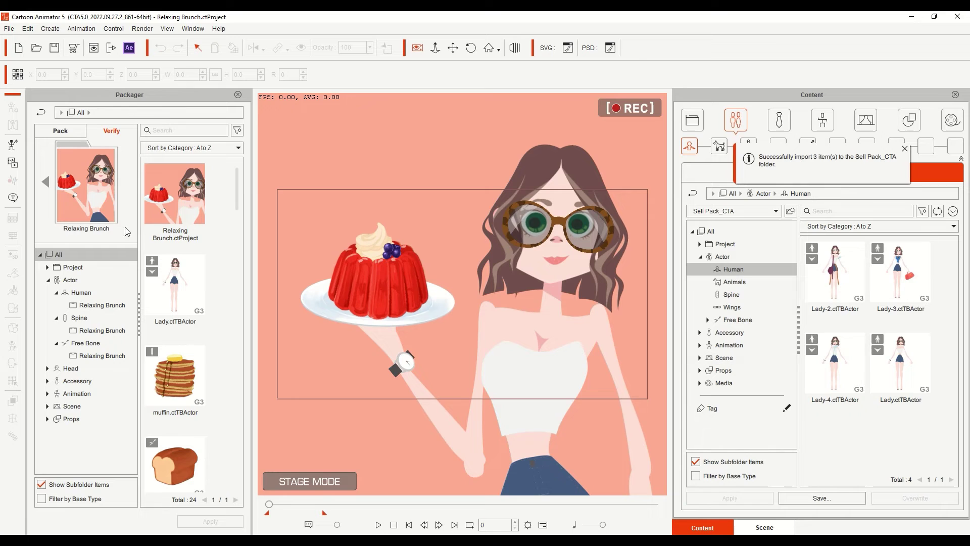
- Add Lady-2, Lady-3 and Lady-4 to the Relaxing Brunch pack's Human folder
{"action": "left_click", "coordinate": [96, 305]}
{"action": "left_click", "coordinate": [835, 272]}
{"action": "left_click", "coordinate": [835, 364], "text": "ctrl"}
{"action": "left_click", "coordinate": [900, 273], "text": "ctrl"}
{"action": "left_click_drag", "start_coordinate": [900, 272], "coordinate": [182, 303]}
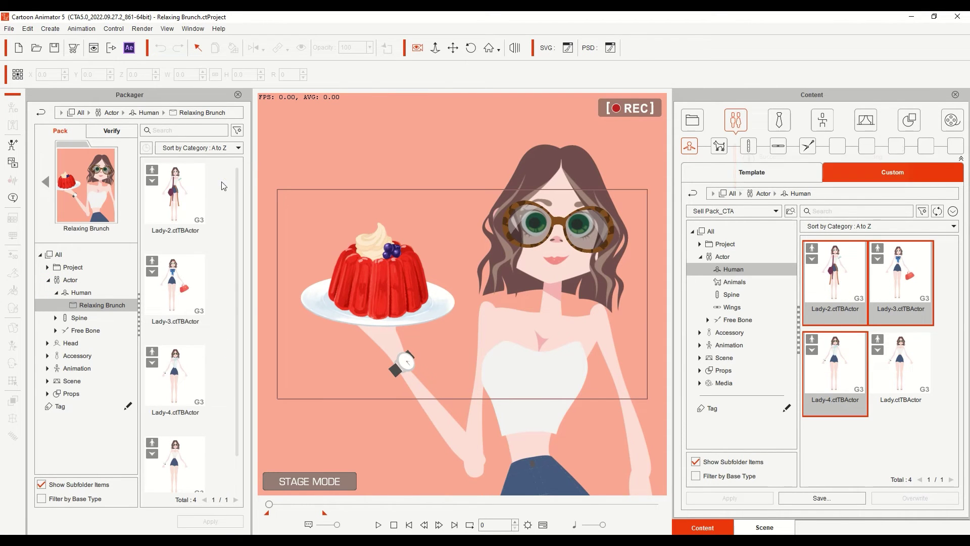
- Rename the Bread actor in the Free Bone folder to Toast
{"action": "left_click", "coordinate": [85, 330]}
{"action": "right_click", "coordinate": [202, 283]}
{"action": "left_click", "coordinate": [273, 335]}
{"action": "key", "text": "Return"}
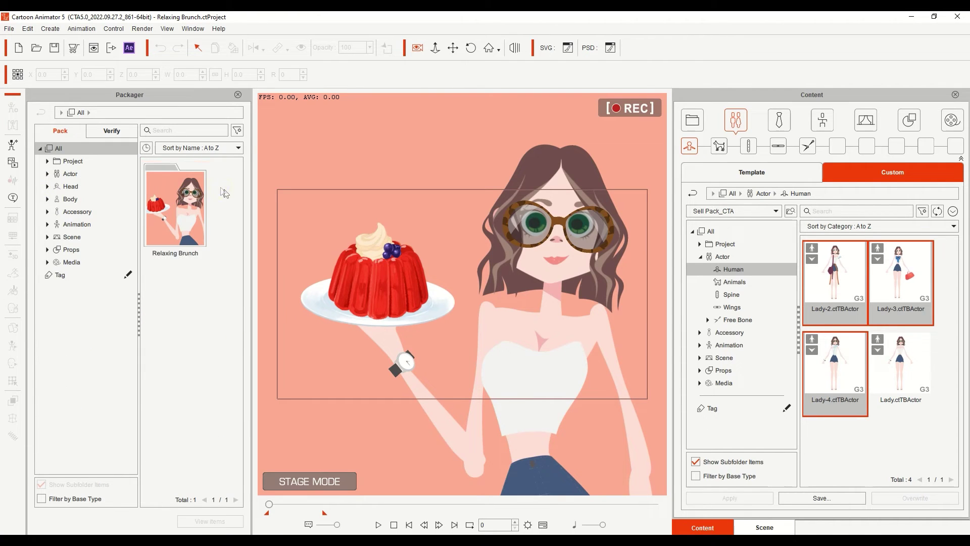
- Upload the pack changes with Toast set to Update and the Lady actors to Insert
{"action": "right_click", "coordinate": [177, 197]}
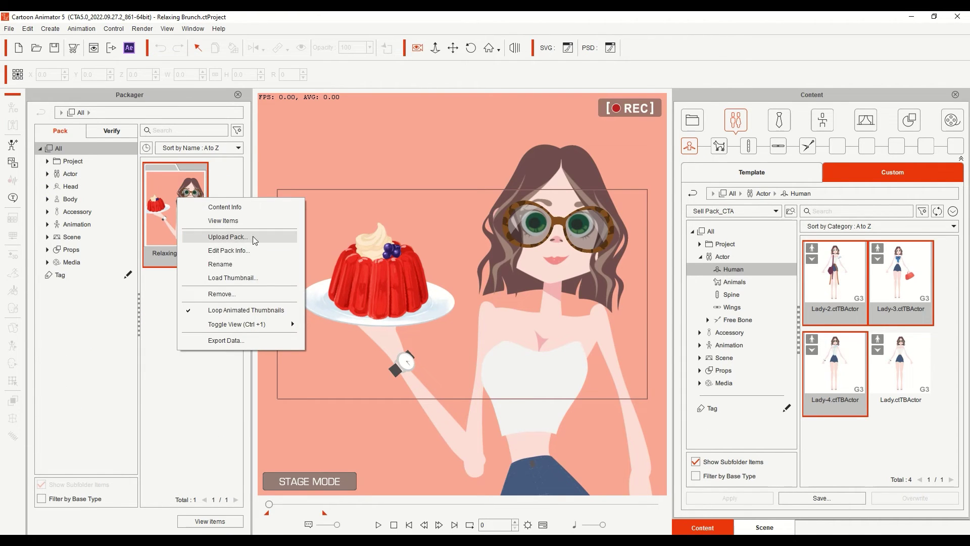
{"action": "left_click", "coordinate": [255, 238]}
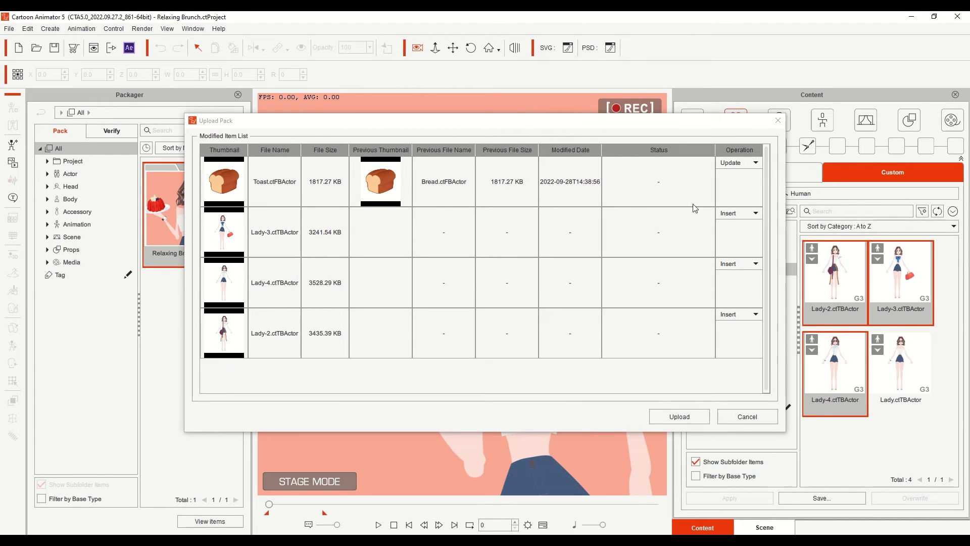
{"action": "left_click", "coordinate": [732, 164]}
{"action": "left_click", "coordinate": [730, 175]}
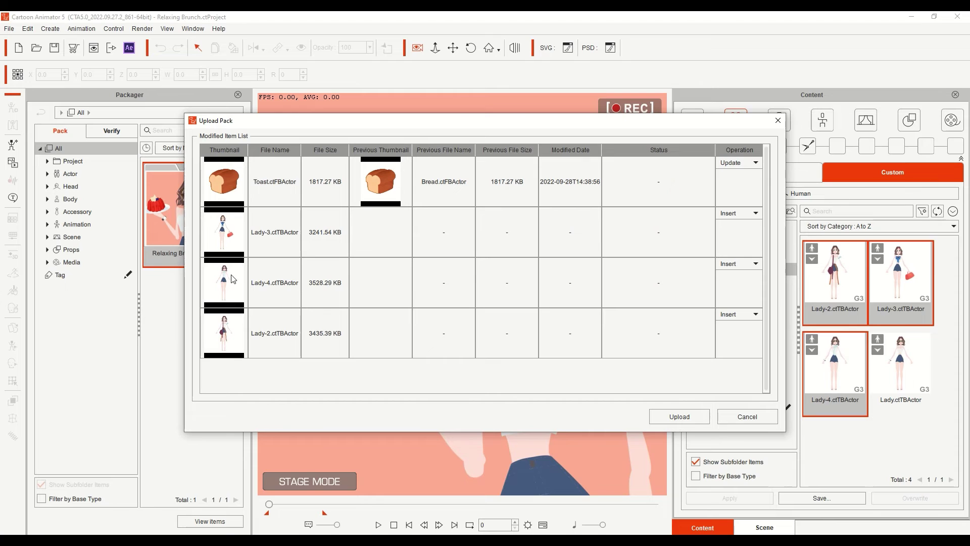
{"action": "left_click", "coordinate": [738, 213]}
{"action": "left_click", "coordinate": [738, 264]}
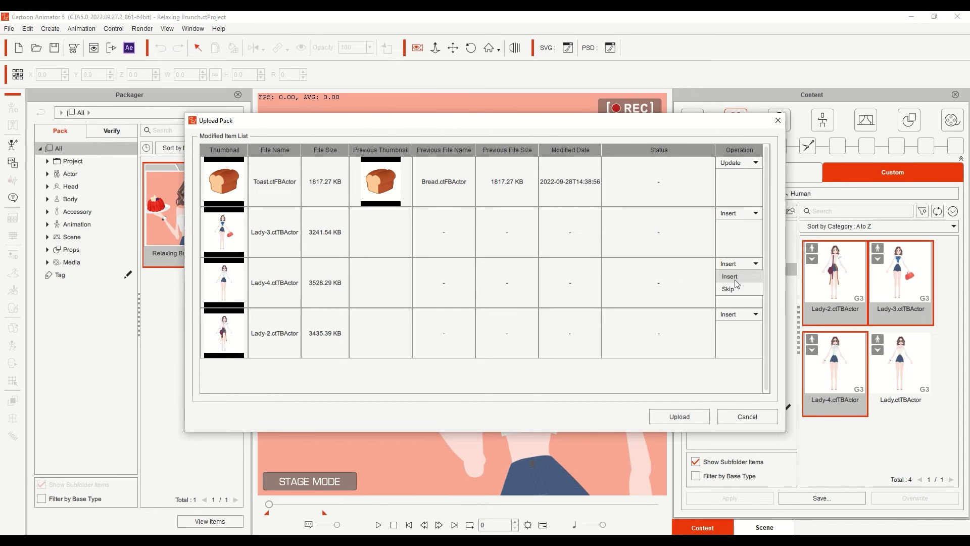
{"action": "left_click", "coordinate": [704, 278]}
{"action": "left_click", "coordinate": [693, 422]}
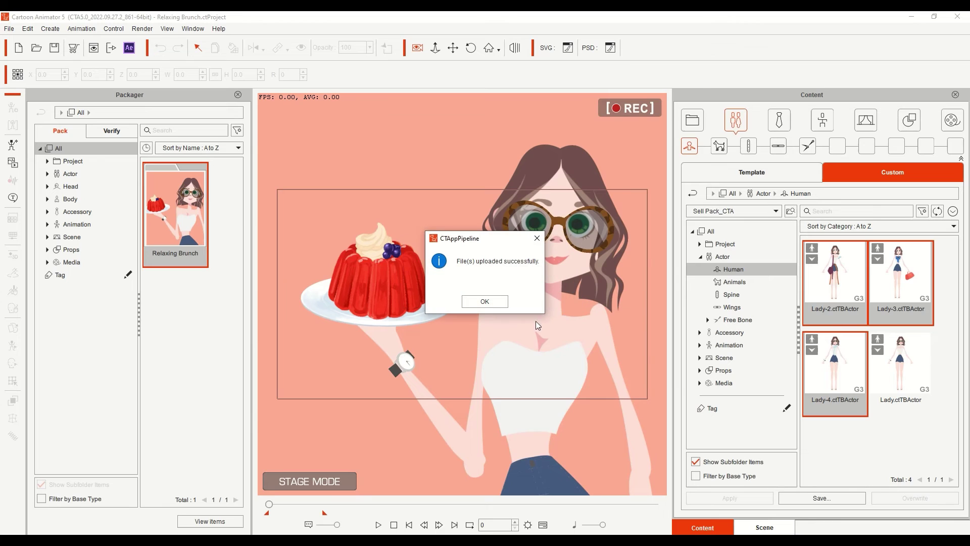
- Refresh the Verify list, open Relaxing Brunch, and accept the vendor's update
{"action": "left_click", "coordinate": [486, 301]}
{"action": "left_click", "coordinate": [225, 186]}
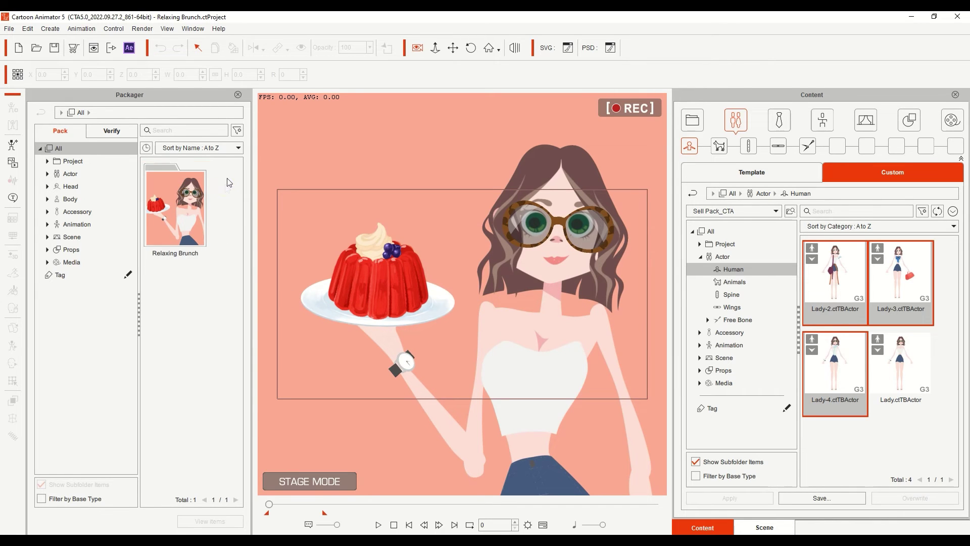
{"action": "left_click", "coordinate": [112, 131]}
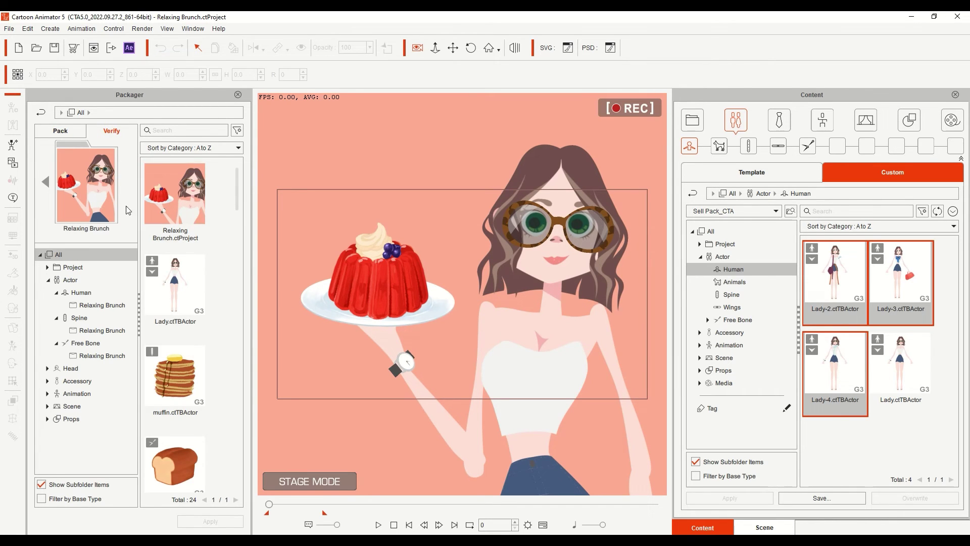
{"action": "left_click", "coordinate": [45, 182]}
{"action": "left_click", "coordinate": [238, 132]}
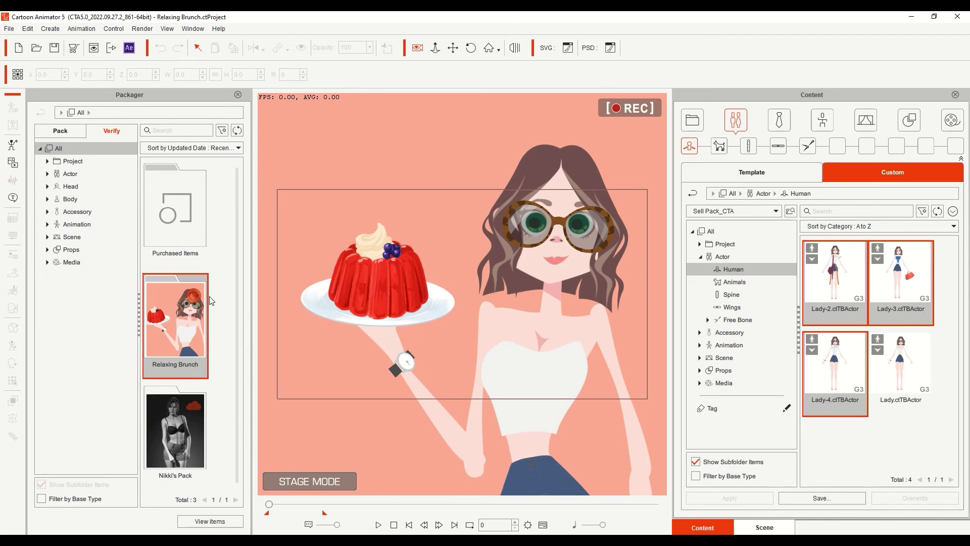
{"action": "double_click", "coordinate": [174, 315]}
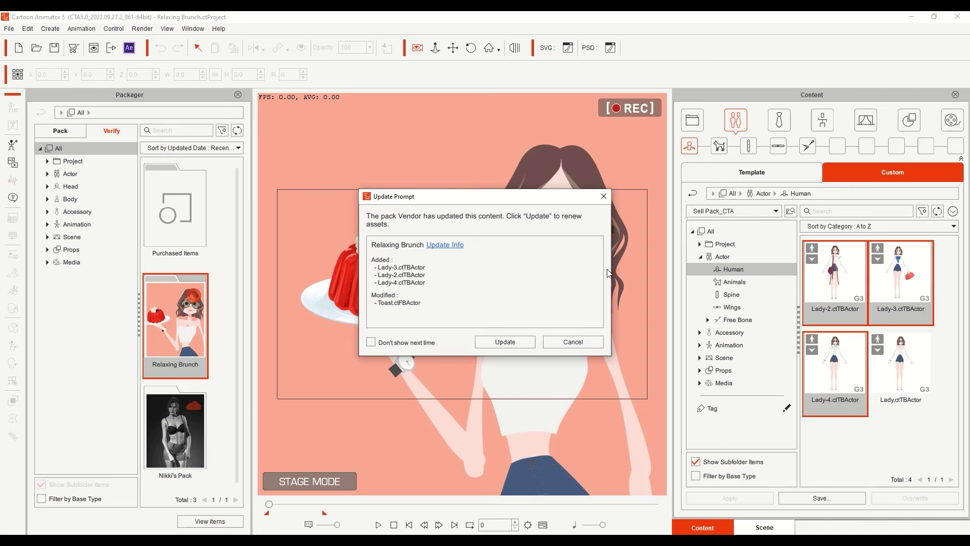
{"action": "left_click", "coordinate": [499, 342]}
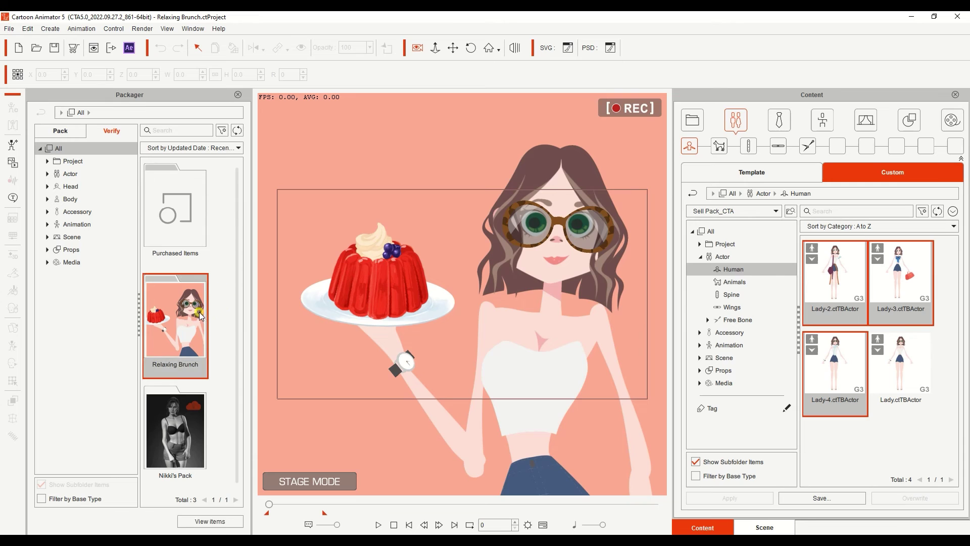
- Check the updated pack's Human actors, including Lady-4, and its Free Bone actors
{"action": "left_click", "coordinate": [81, 294]}
{"action": "left_click", "coordinate": [175, 374]}
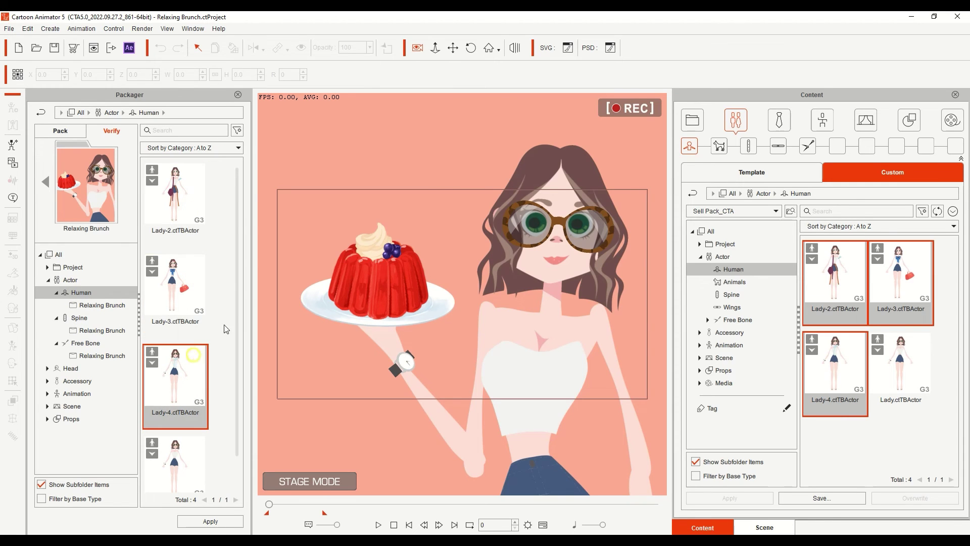
{"action": "scroll", "coordinate": [230, 283], "scroll_direction": "down", "scroll_amount": 1}
{"action": "left_click", "coordinate": [102, 356]}
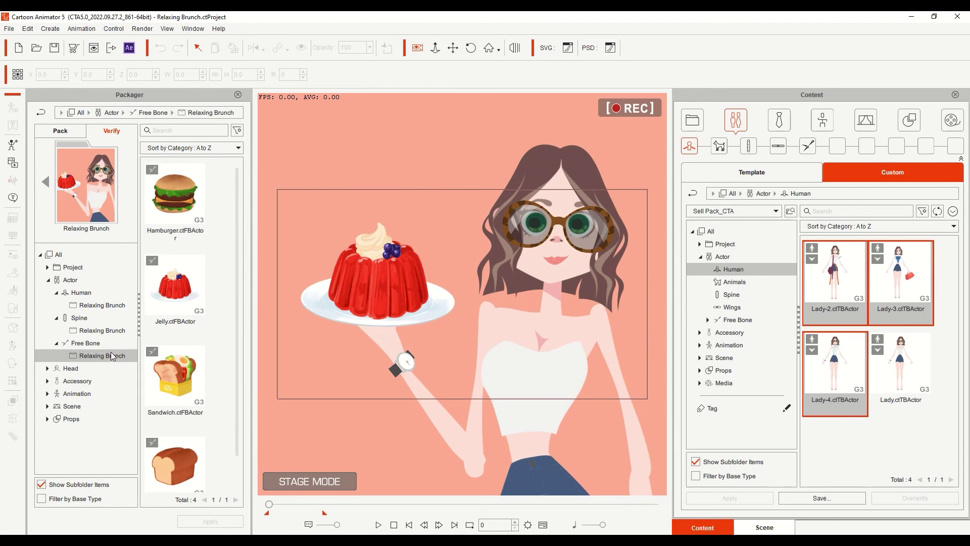
{"action": "scroll", "coordinate": [147, 404], "scroll_direction": "down", "scroll_amount": 1}
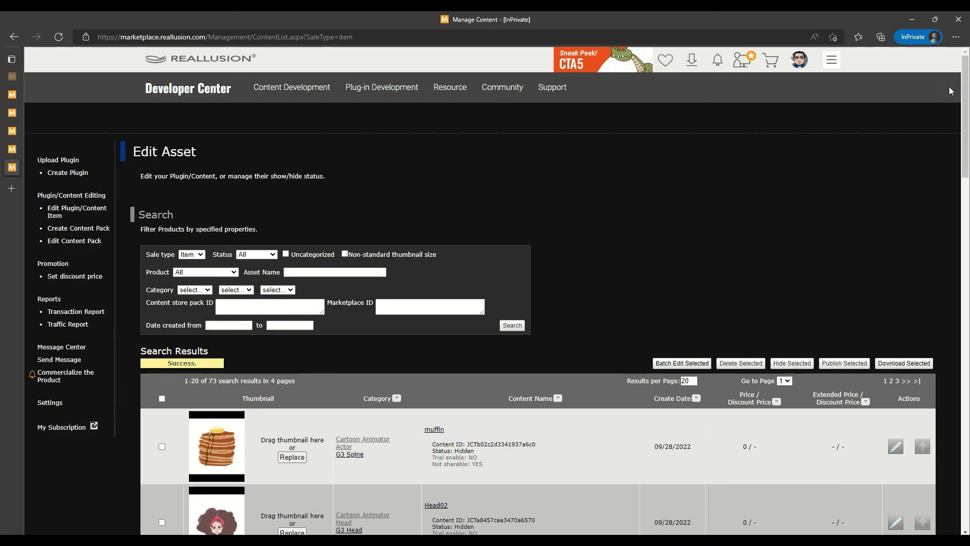
{"action": "scroll", "coordinate": [948, 273], "scroll_direction": "down", "scroll_amount": 15}
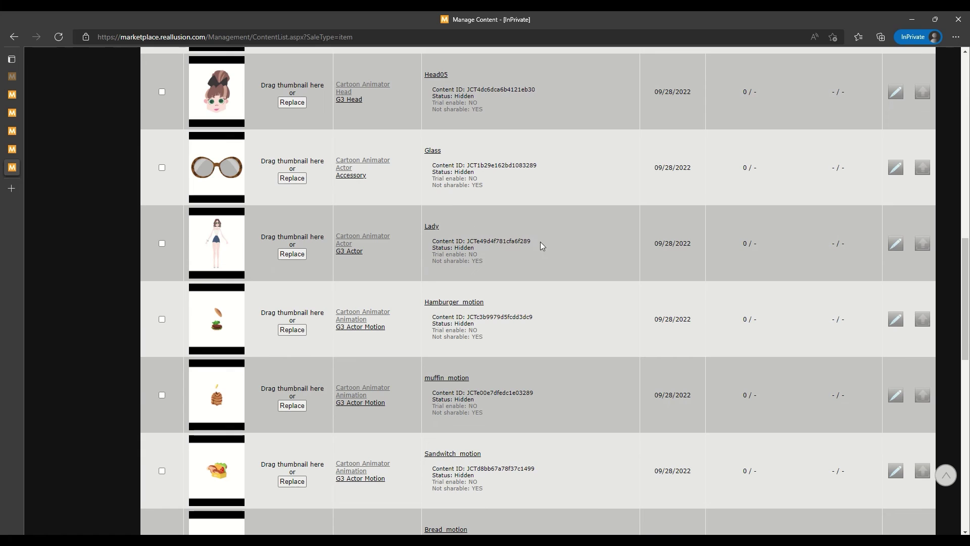
- Copy the Lady item's Content ID from the marketplace page and bring up Lady-5's options
{"action": "left_click_drag", "start_coordinate": [531, 241], "coordinate": [466, 241]}
{"action": "right_click", "coordinate": [466, 243]}
{"action": "left_click", "coordinate": [481, 258]}
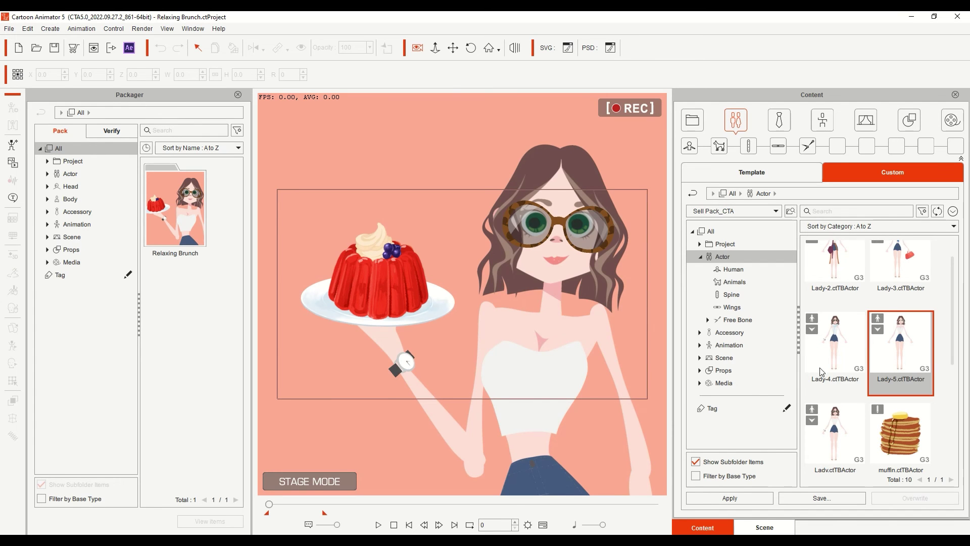
{"action": "right_click", "coordinate": [882, 336]}
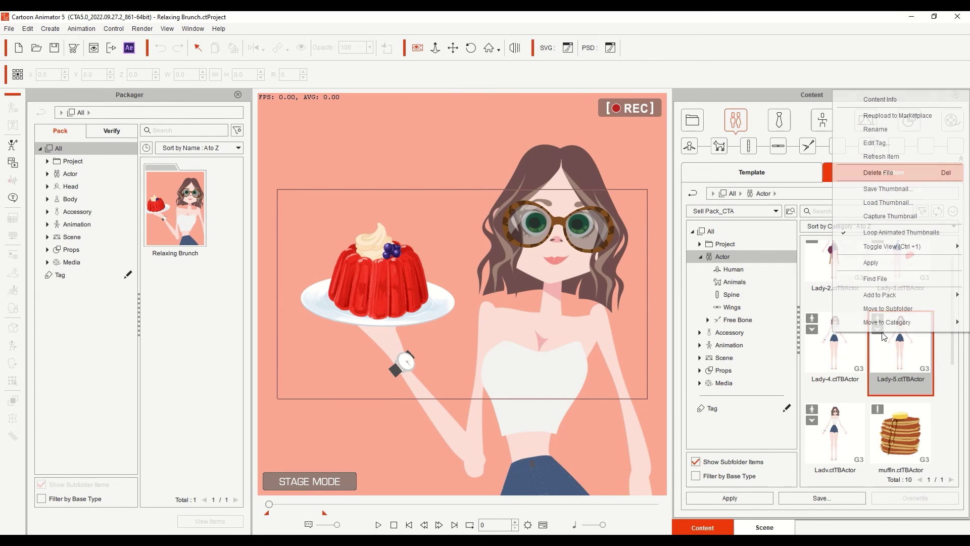
- Reupload Lady-5 as a replacement item, pasting the Lady item's copied content ID
{"action": "left_click", "coordinate": [889, 117]}
{"action": "left_click", "coordinate": [495, 286]}
{"action": "key", "text": "ctrl+v"}
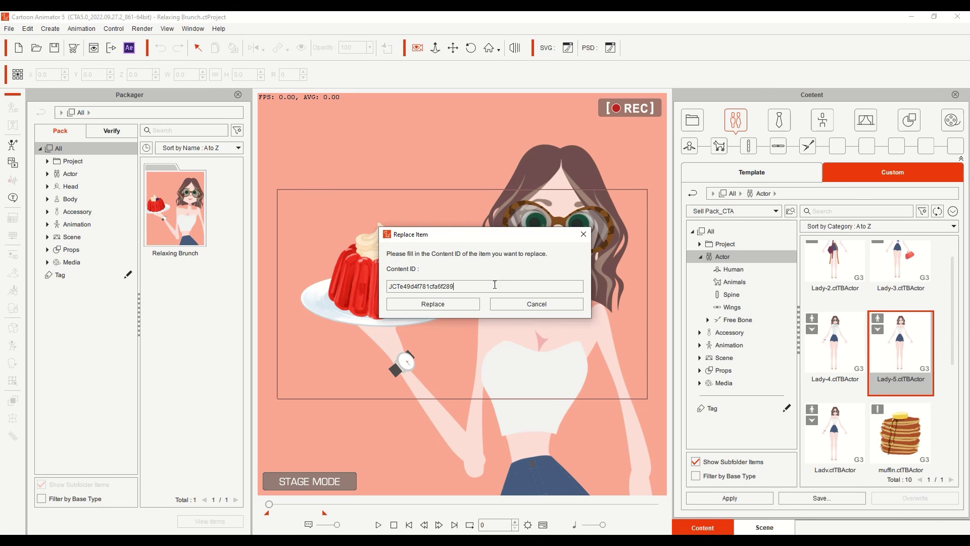